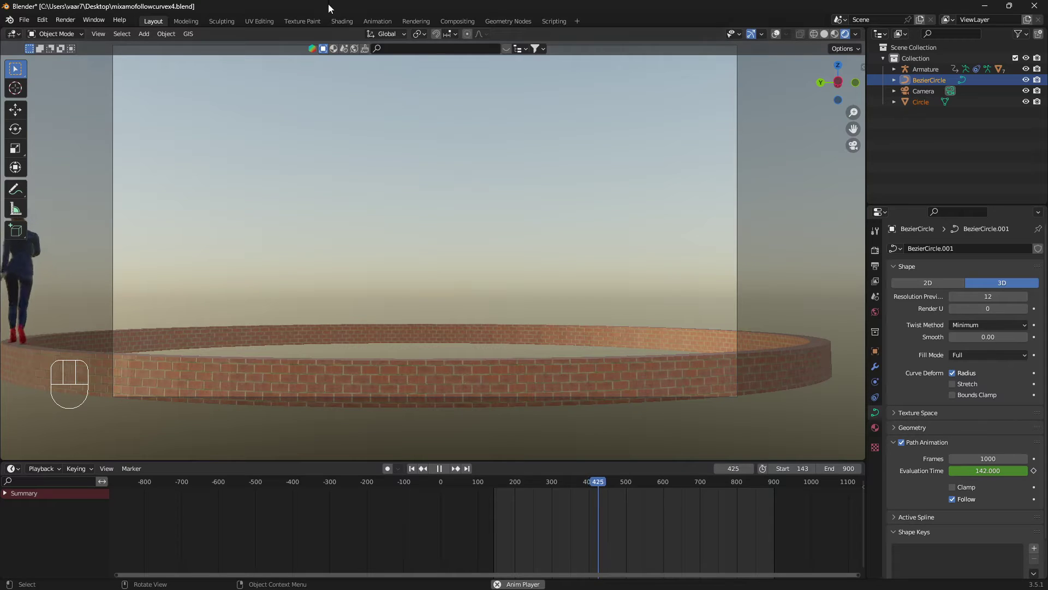
Start a new General scene without saving, deselect all, and bring up the Mixamo page.
left_click(24, 20)
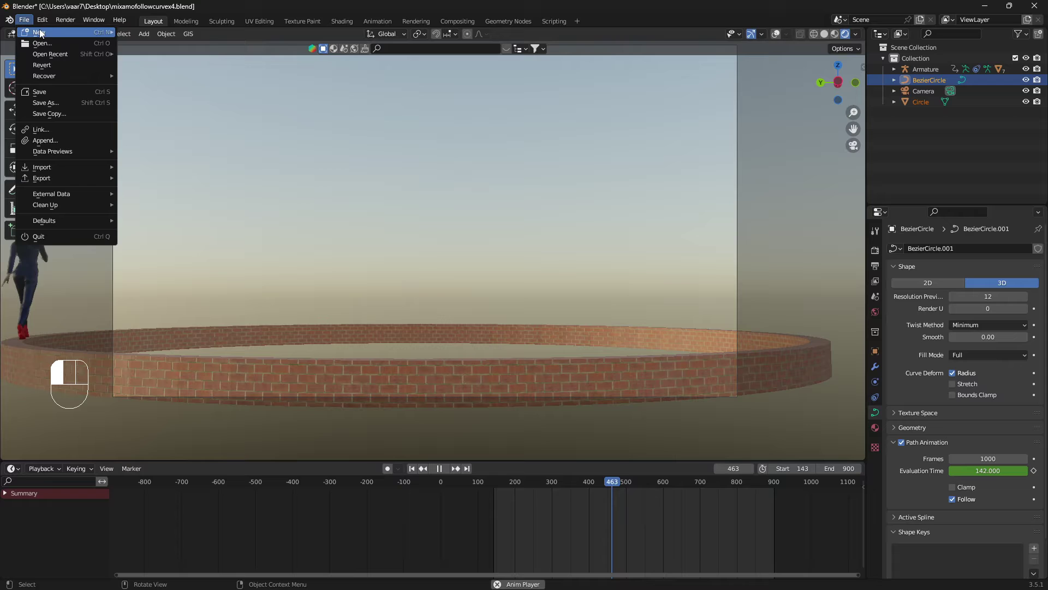
mouse_move(39, 31)
left_click(142, 34)
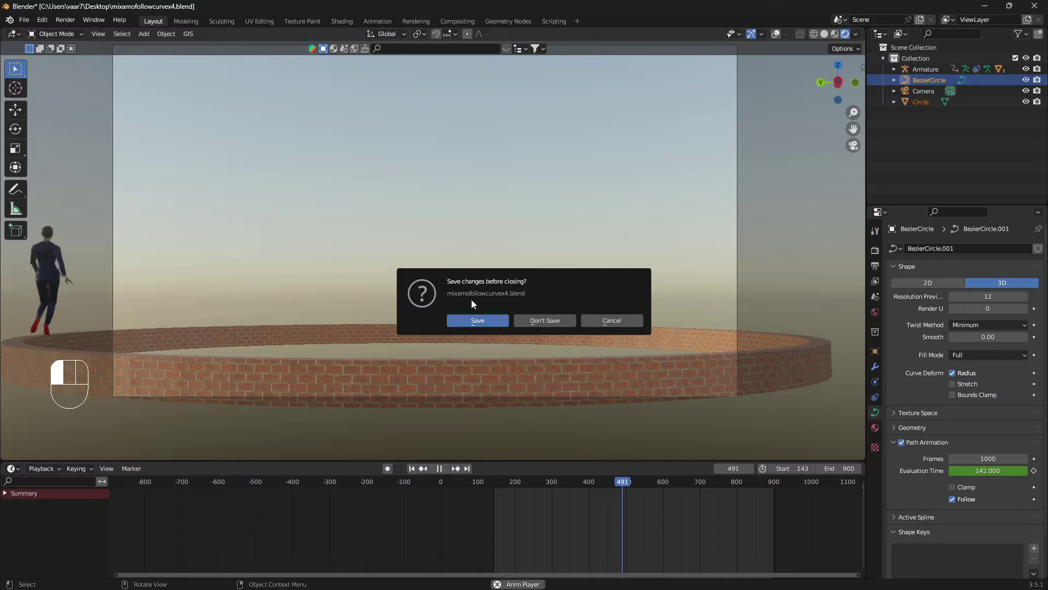
left_click(564, 321)
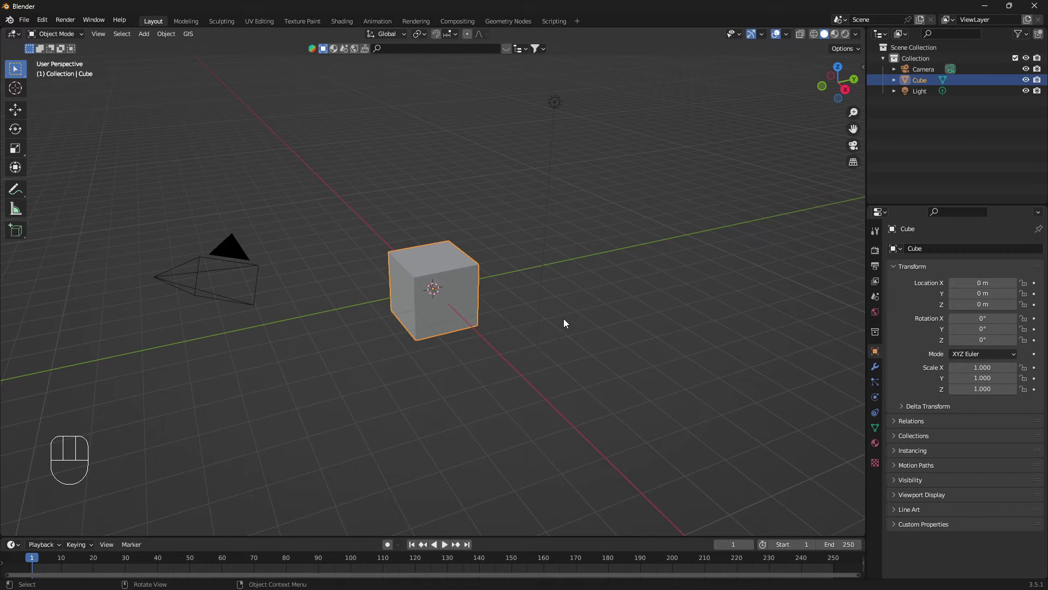
key("alt+a")
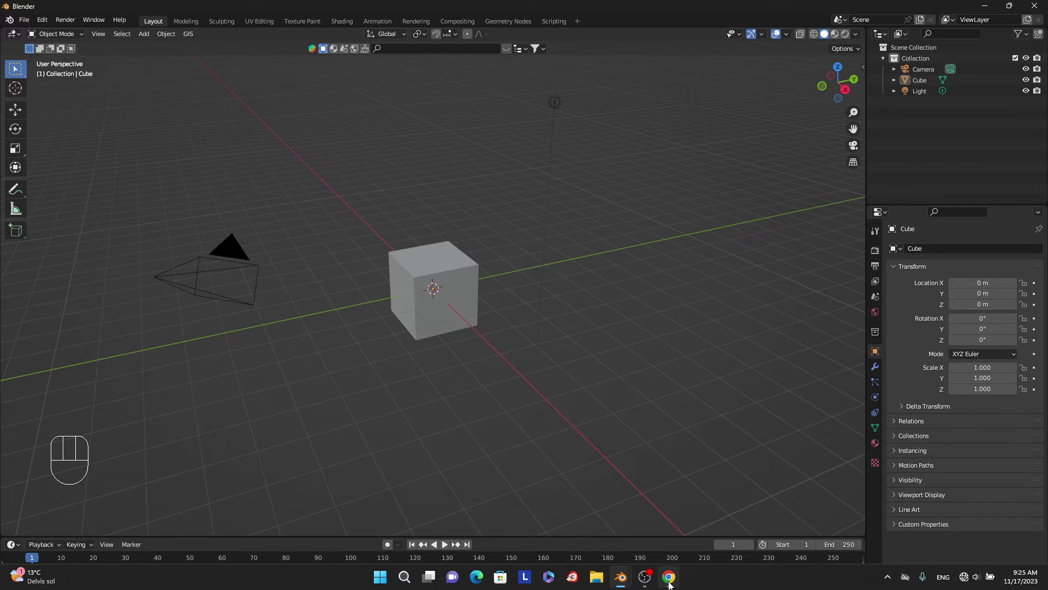
left_click(675, 573)
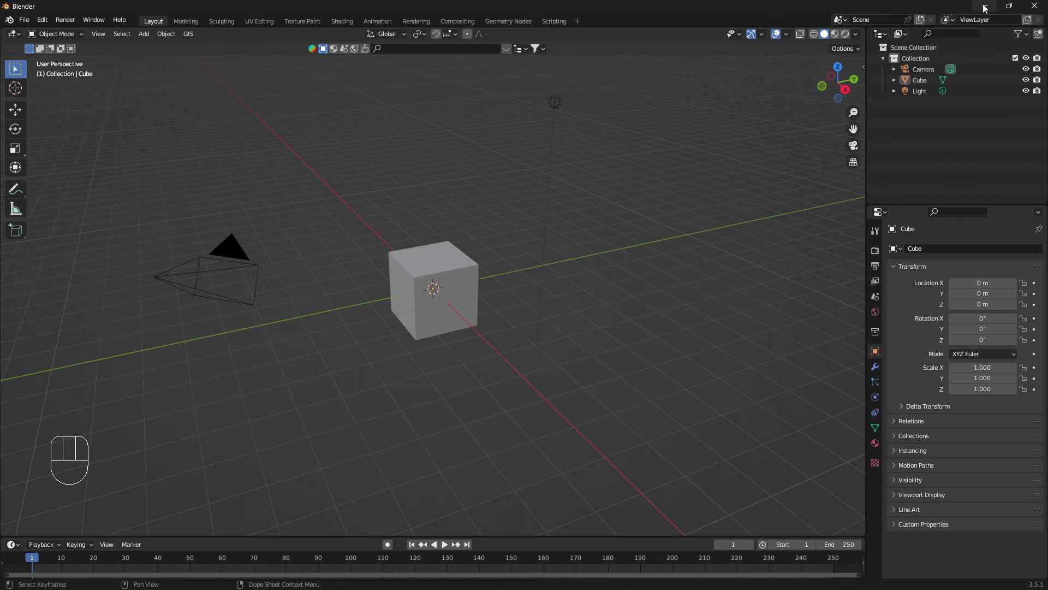
Delete the default camera, cube and light.
key("a")
key("x")
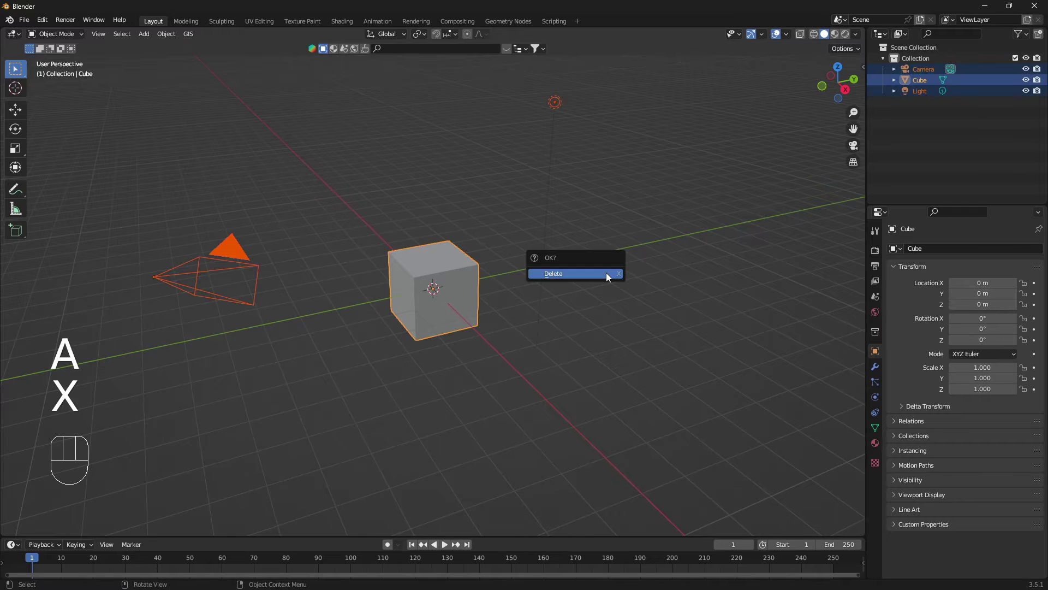
left_click(606, 274)
Import walkinplace.fbx from the Downloads folder as an FBX model.
left_click(25, 22)
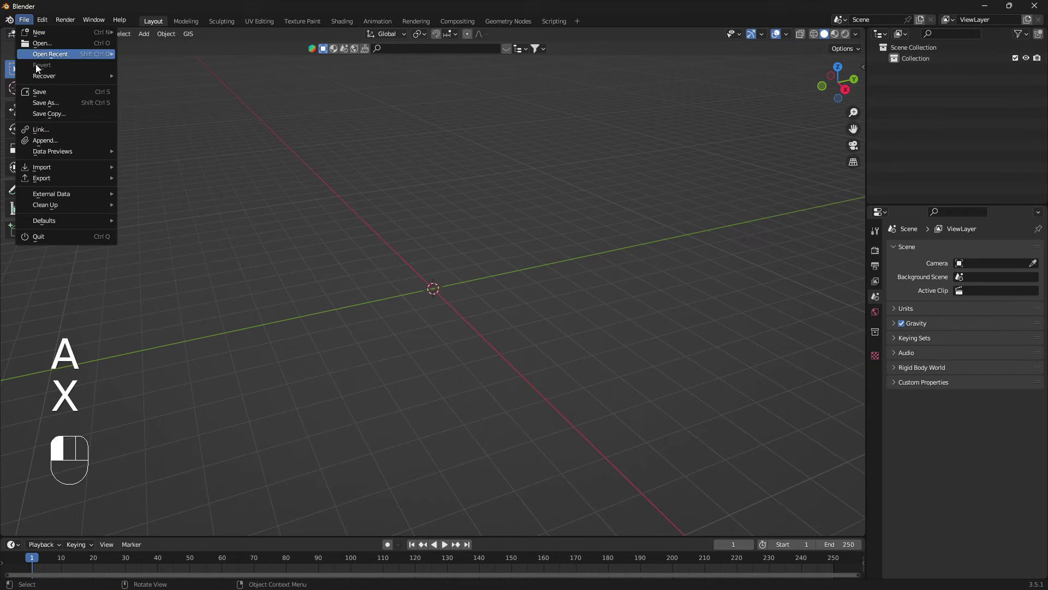
mouse_move(80, 166)
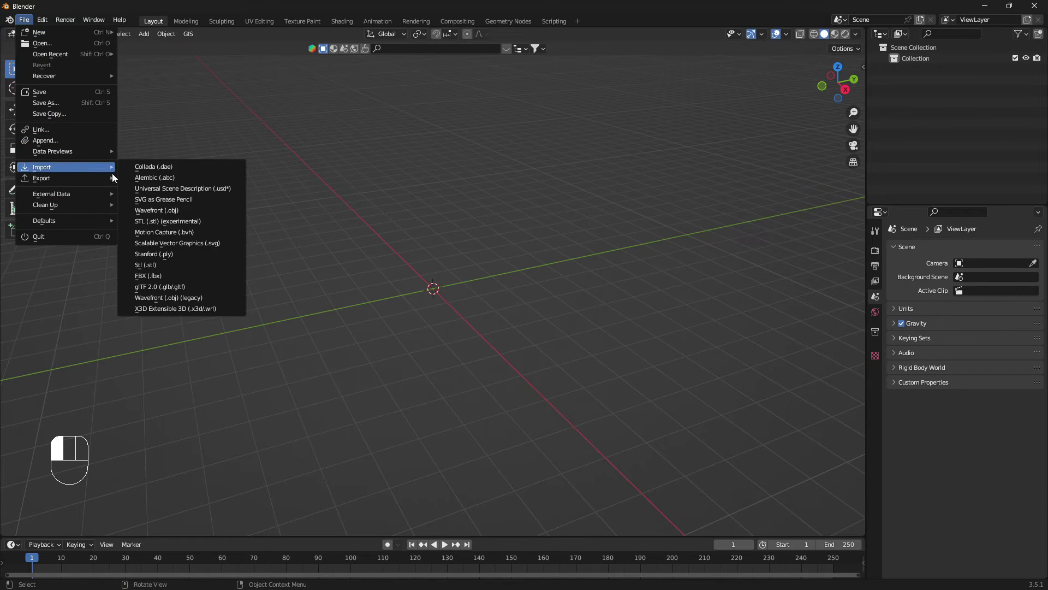
left_click(191, 274)
left_click(281, 288)
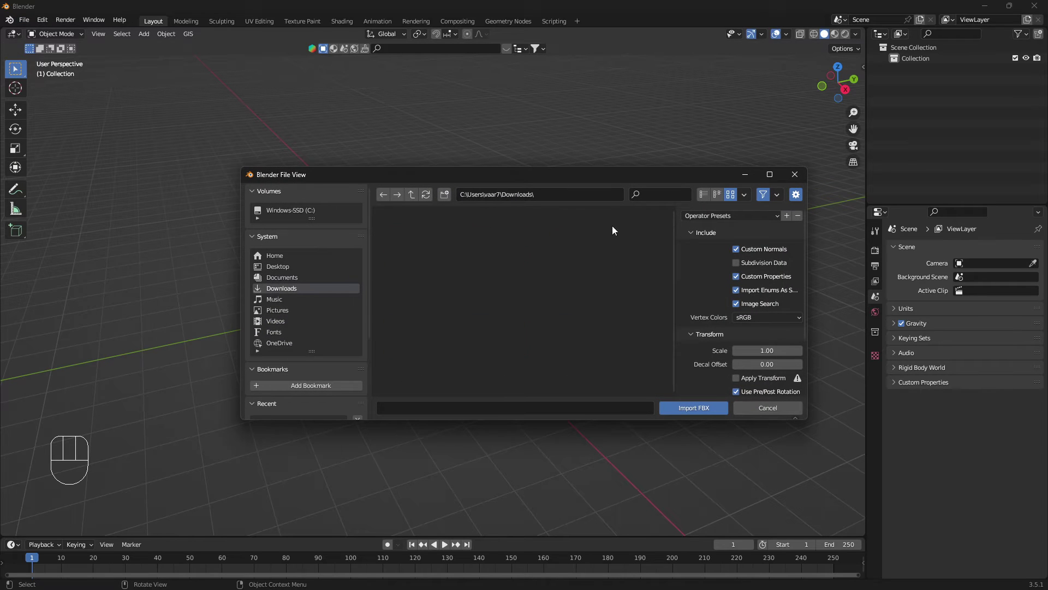
left_click(660, 194)
type("wa")
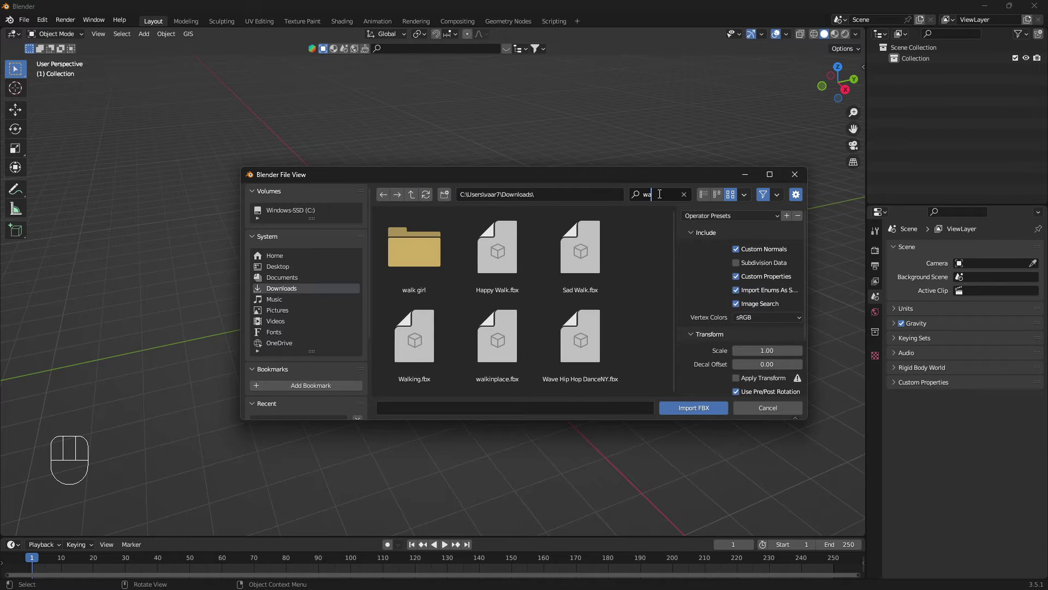
type("lk")
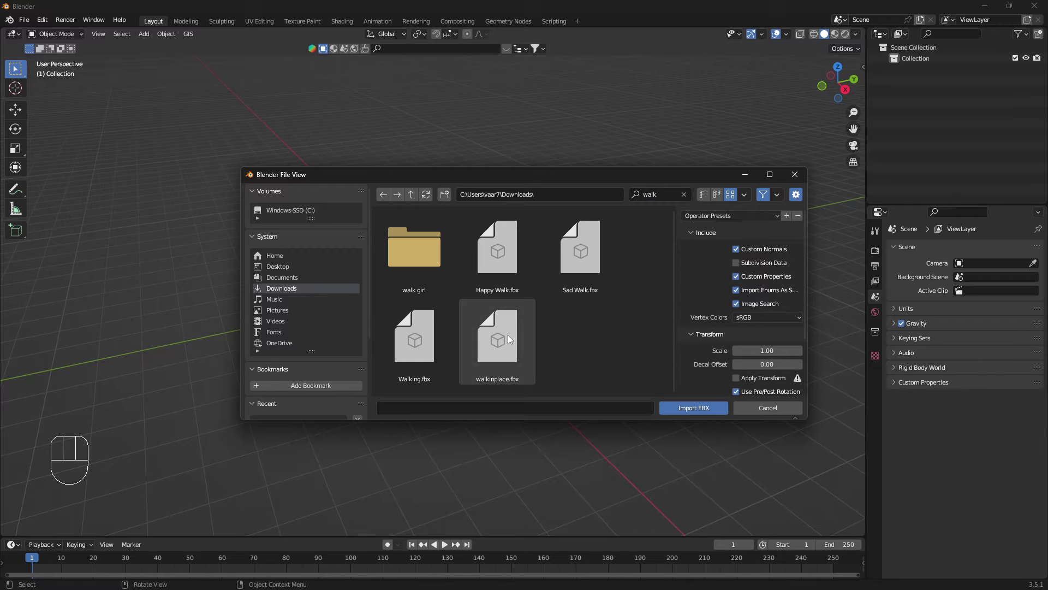
left_click(505, 337)
left_click(705, 408)
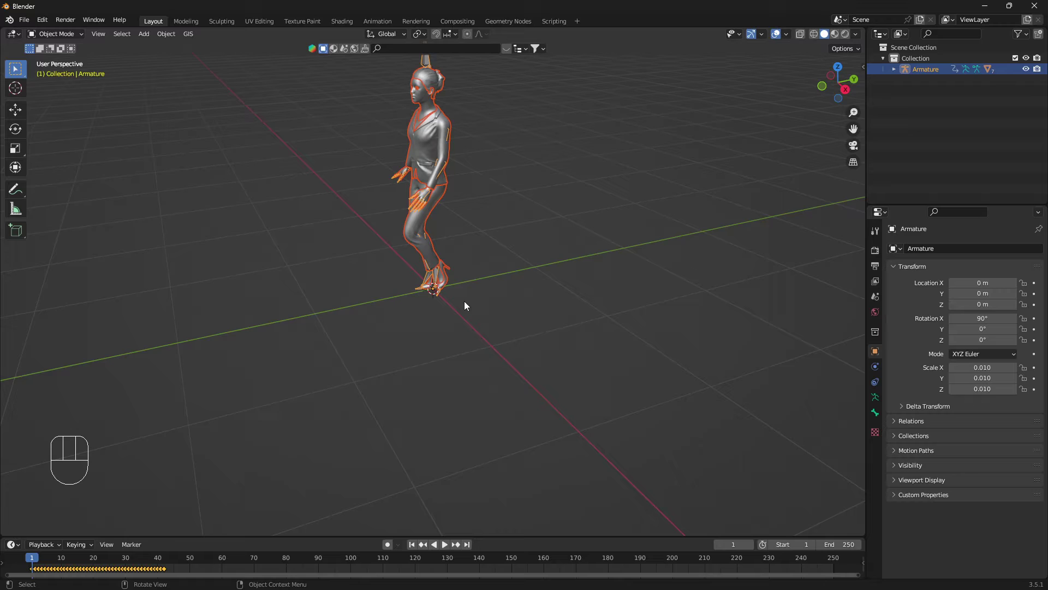
Make the timeline taller and select the armature to show its keyframes.
middle_click_drag(474, 261, 493, 198)
key("alt+a")
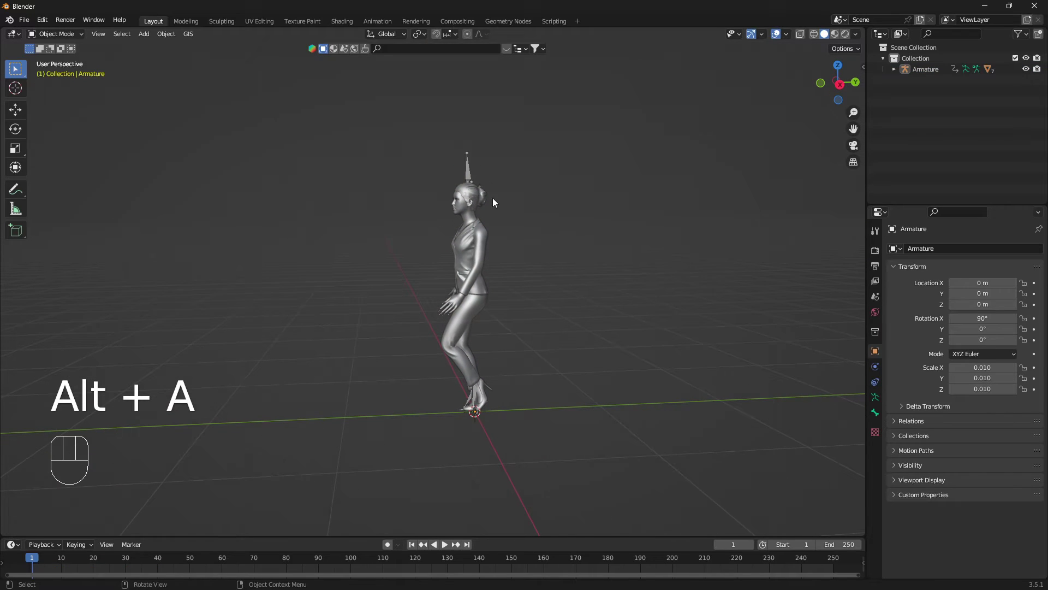
left_click_drag(528, 536, 513, 449)
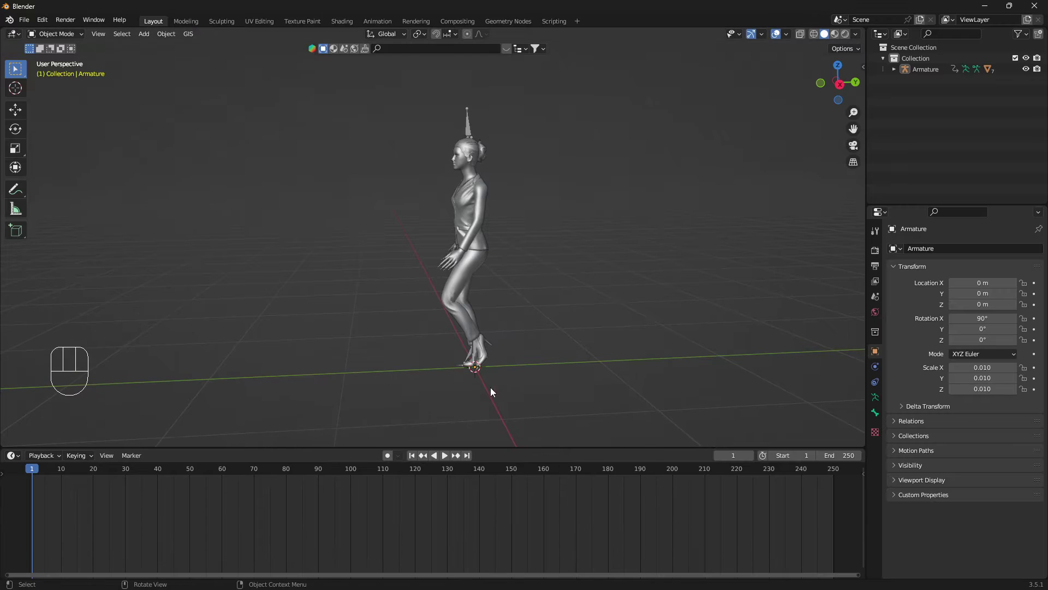
middle_click_drag(491, 388, 473, 391)
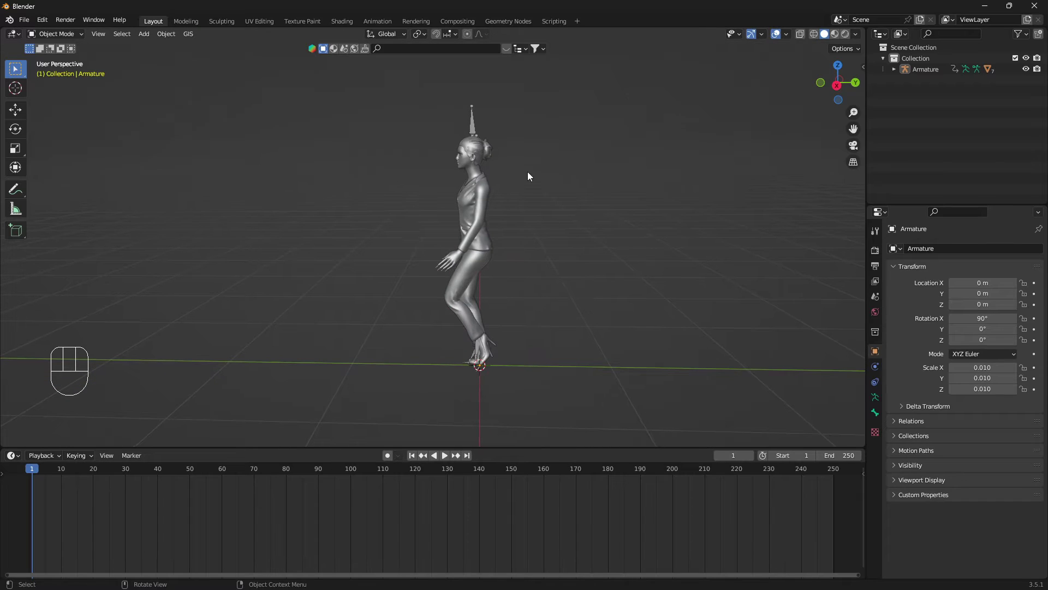
left_click(473, 119)
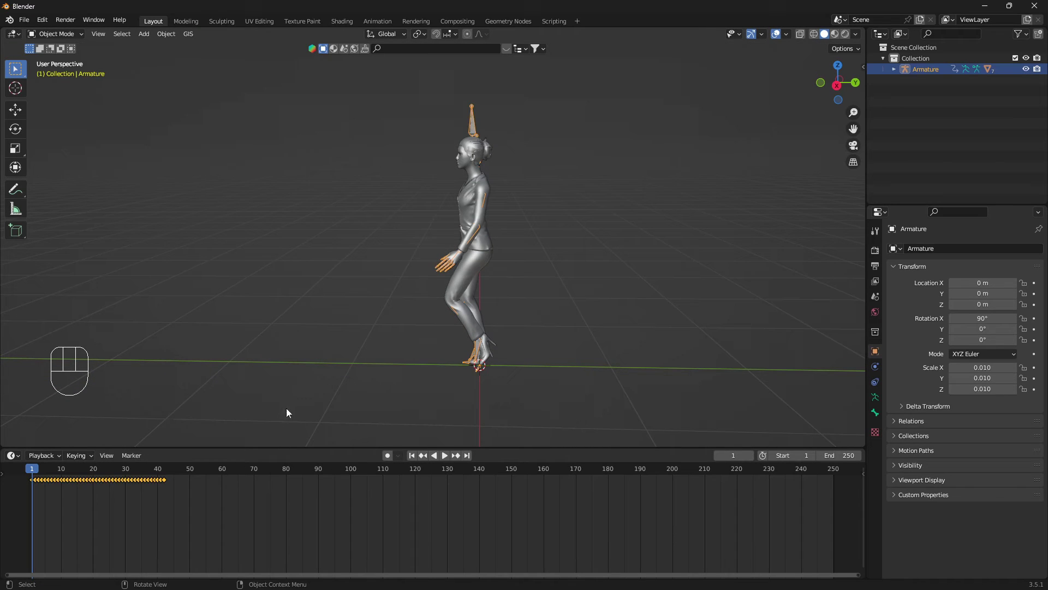
Play the walk cycle once, then stop and rewind to frame 1.
key("space")
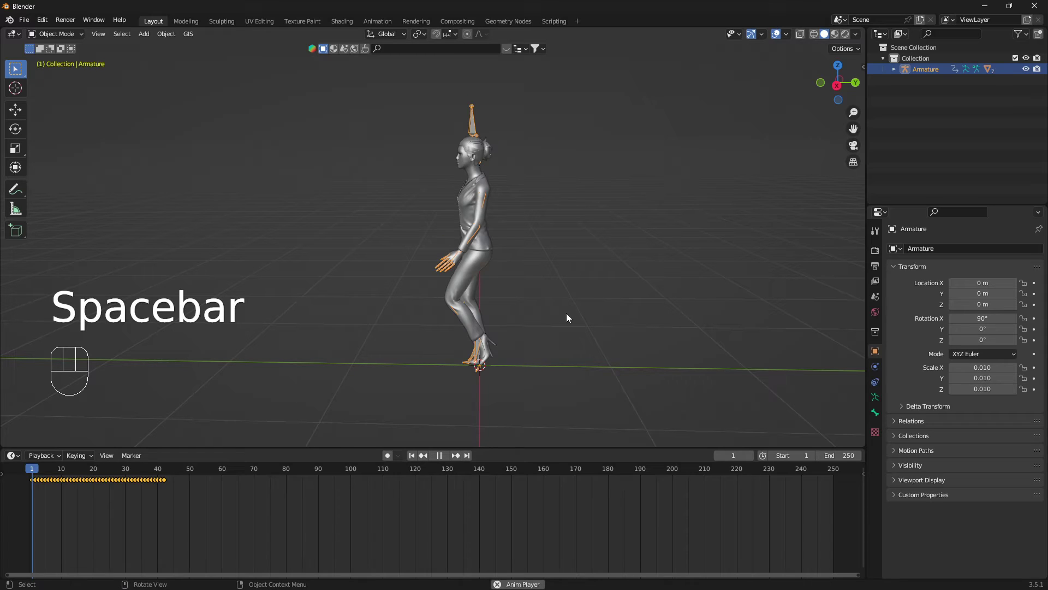
key("space")
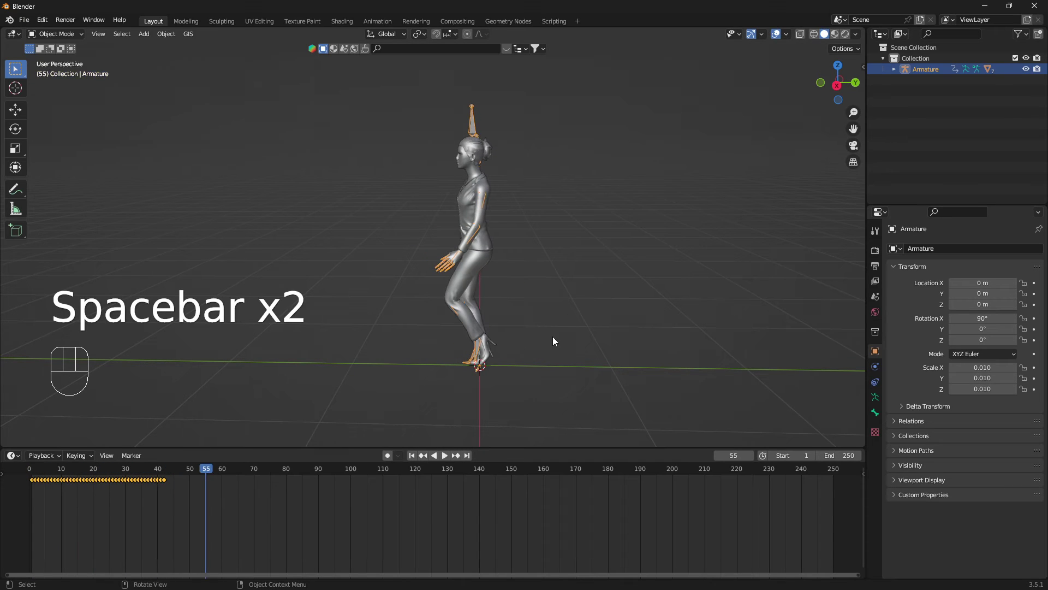
key("shift+Left")
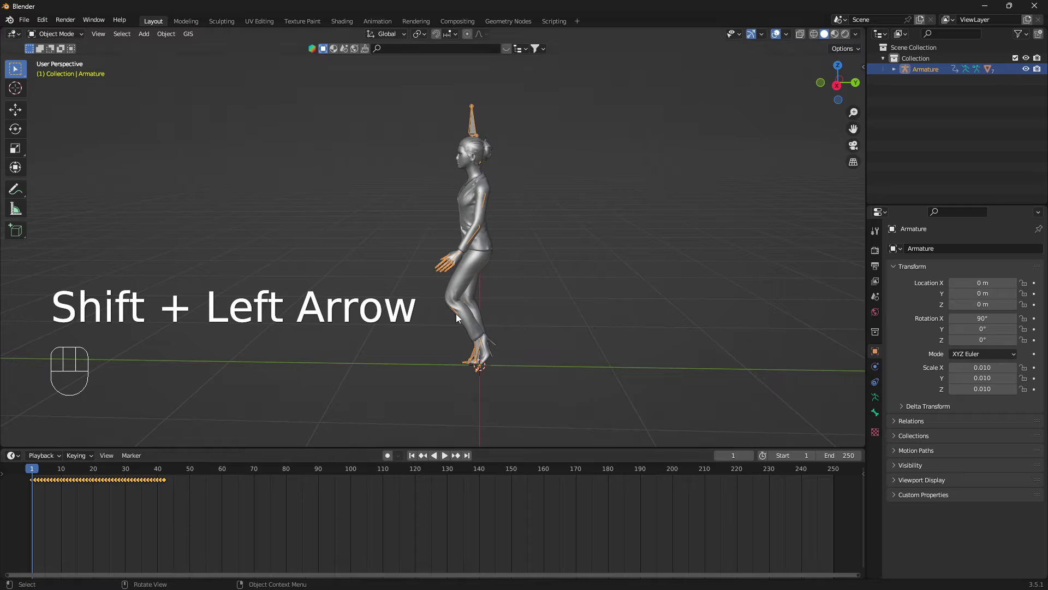
middle_click_drag(492, 276, 499, 268)
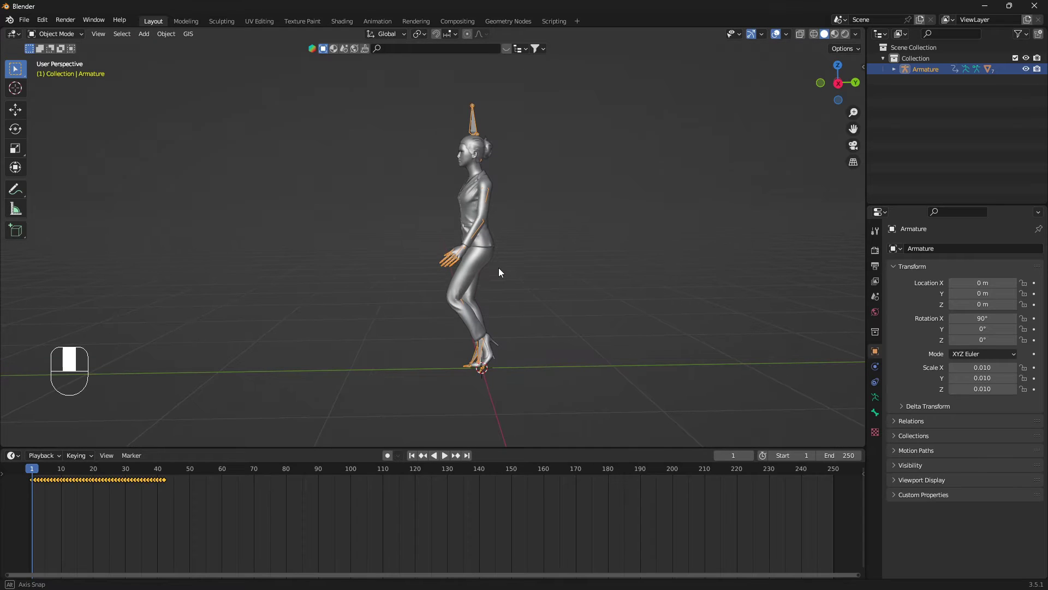
Turn the timeline into a Dope Sheet in Action Editor mode.
left_click(13, 458)
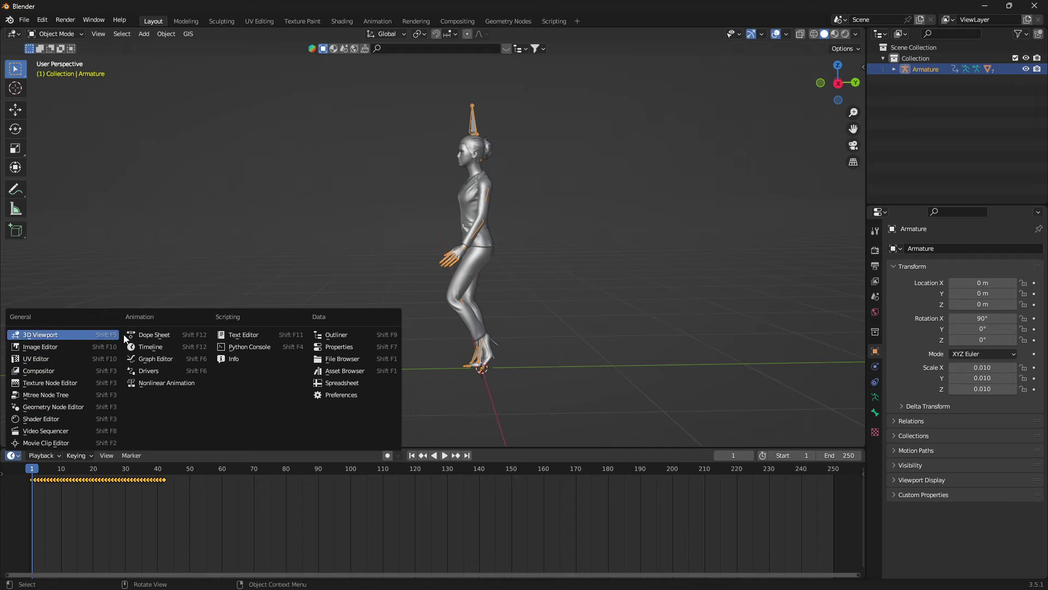
left_click(146, 334)
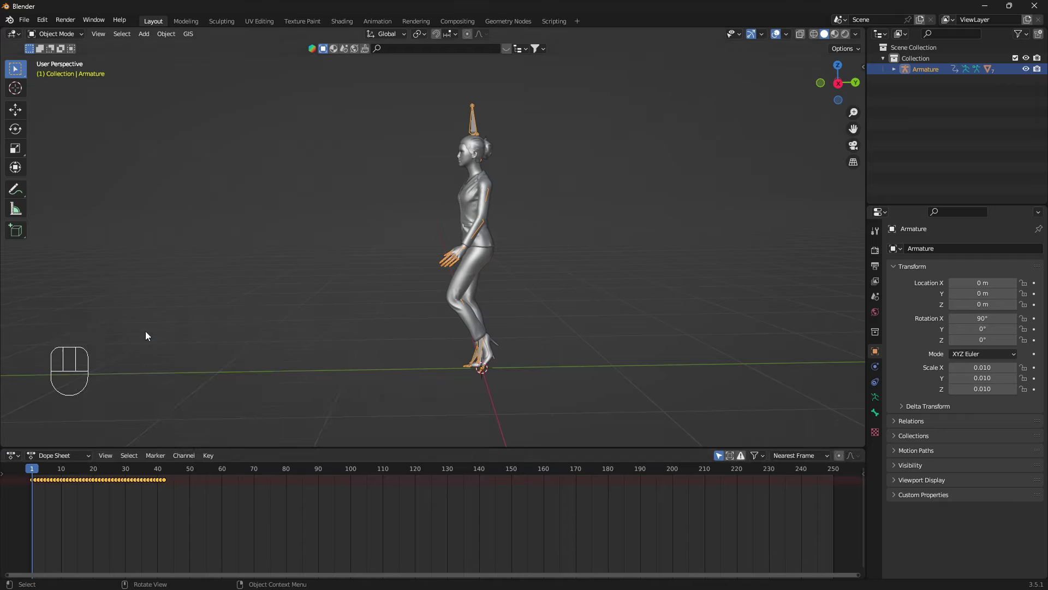
left_click(86, 455)
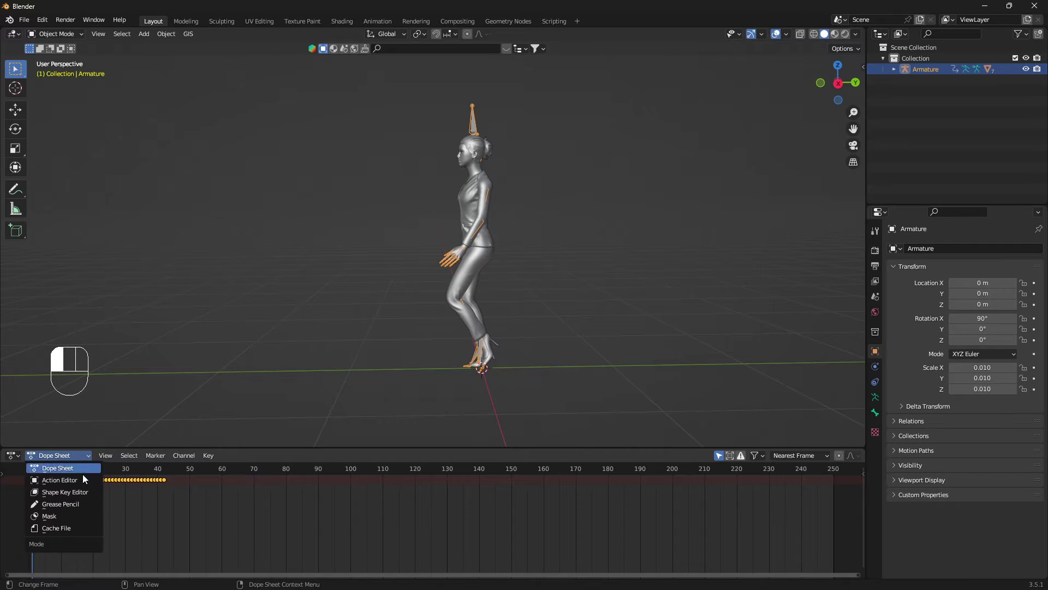
left_click(82, 476)
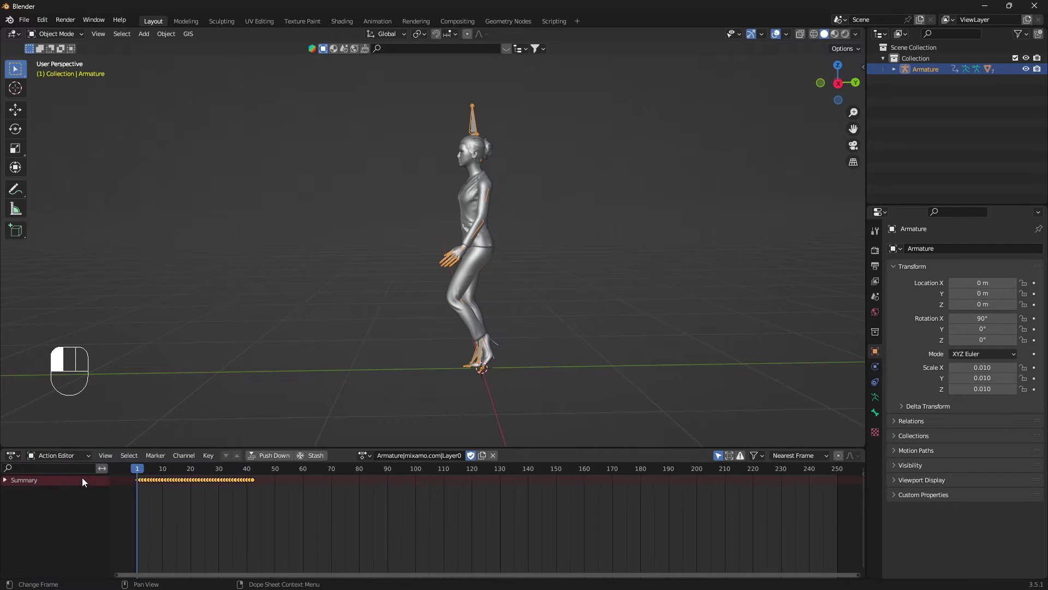
Rename the imported action to 'walk' and push it down to an NLA strip.
left_click(440, 457)
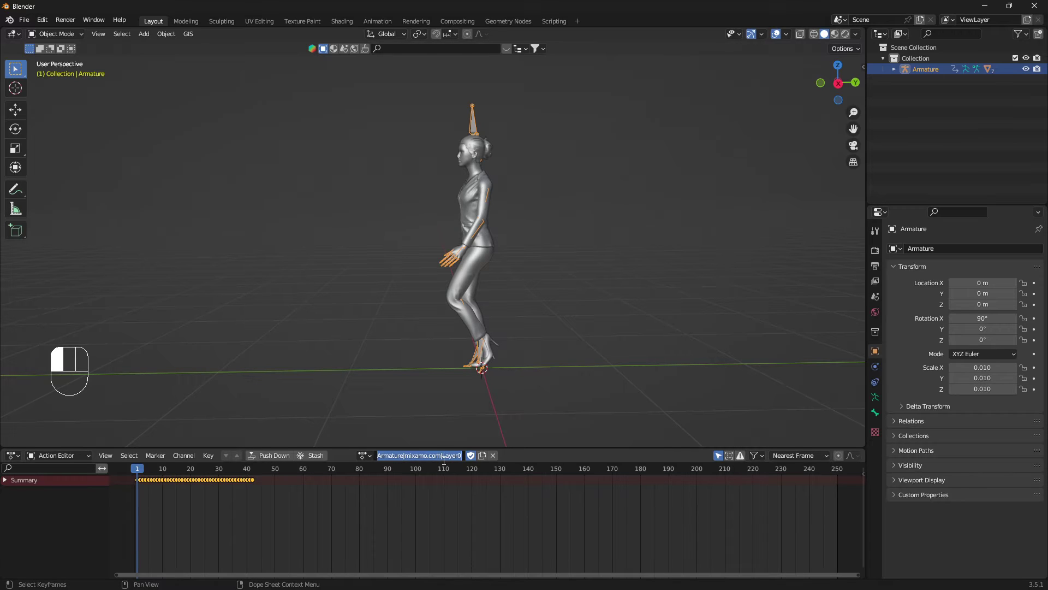
key("BackSpace")
key("BackSpace")
key("BackSpace")
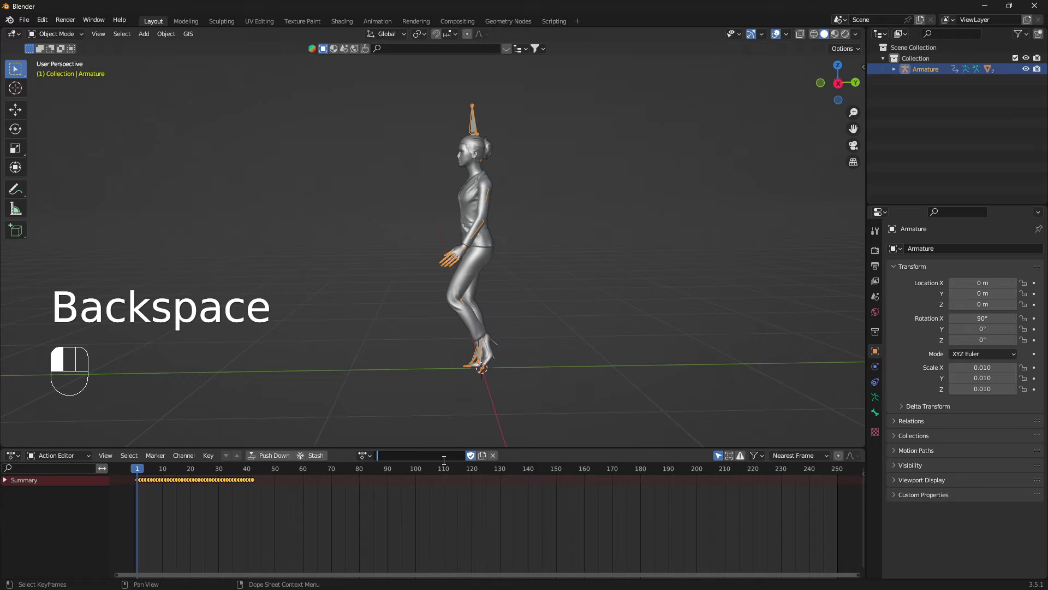
type("walk")
left_click(444, 460)
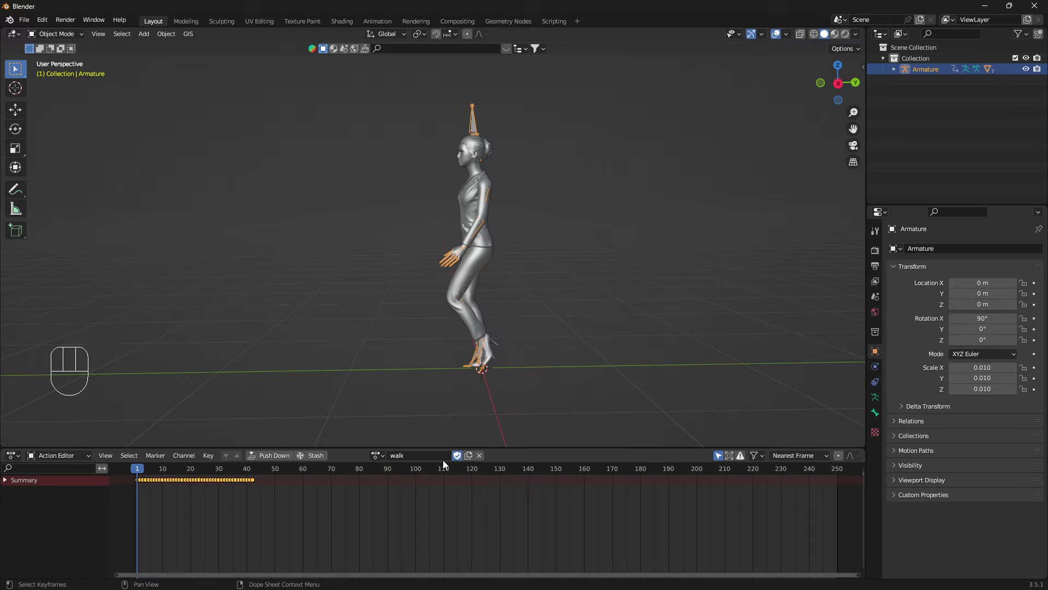
left_click(280, 457)
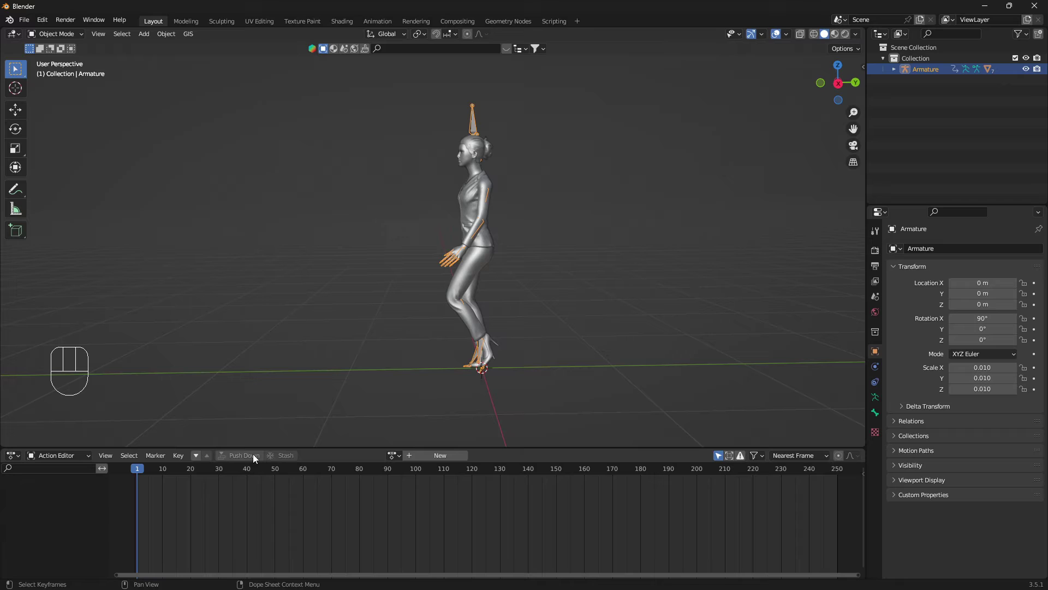
Switch the bottom area to the Nonlinear Animation editor and enlarge it.
left_click(13, 456)
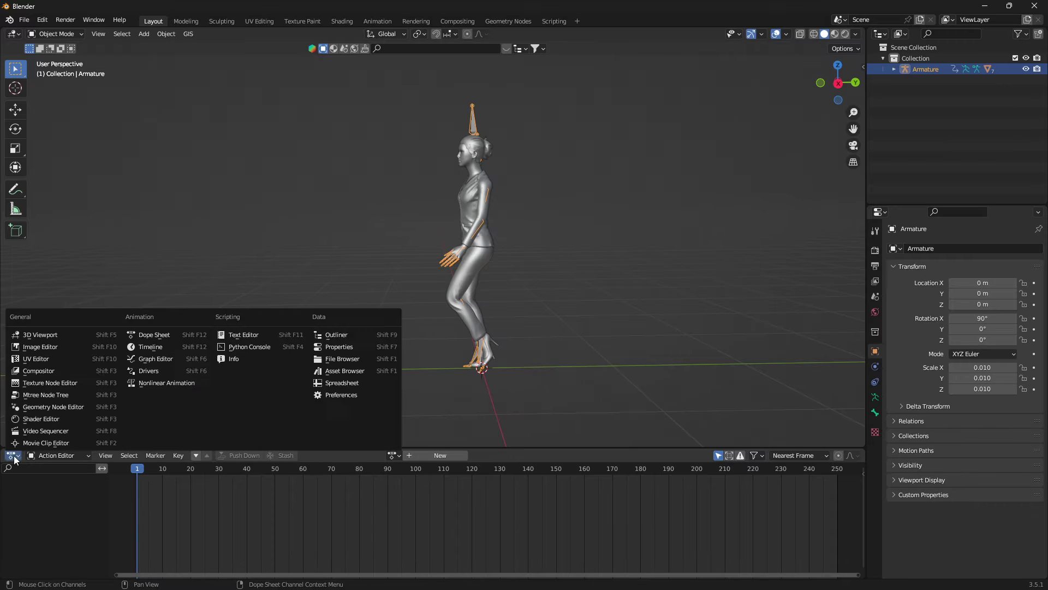
left_click(172, 382)
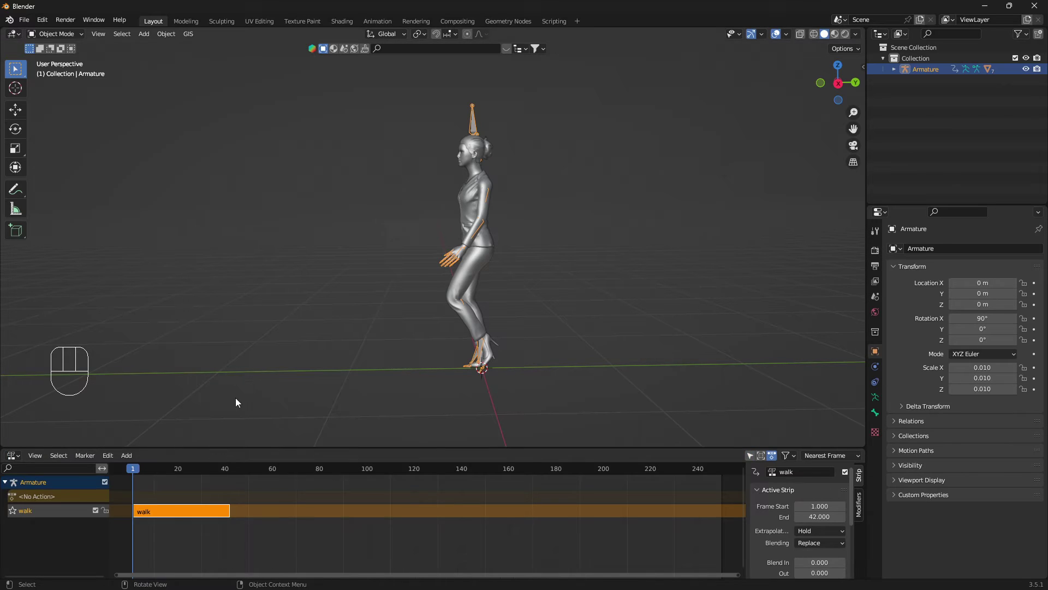
left_click_drag(562, 448, 578, 359)
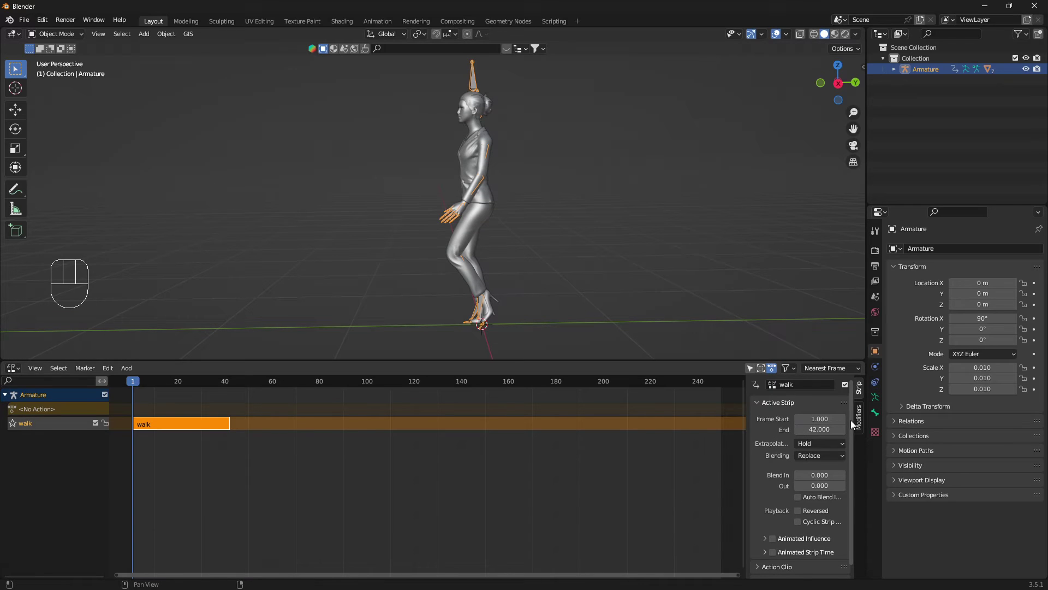
scroll(853, 417, "down", 1)
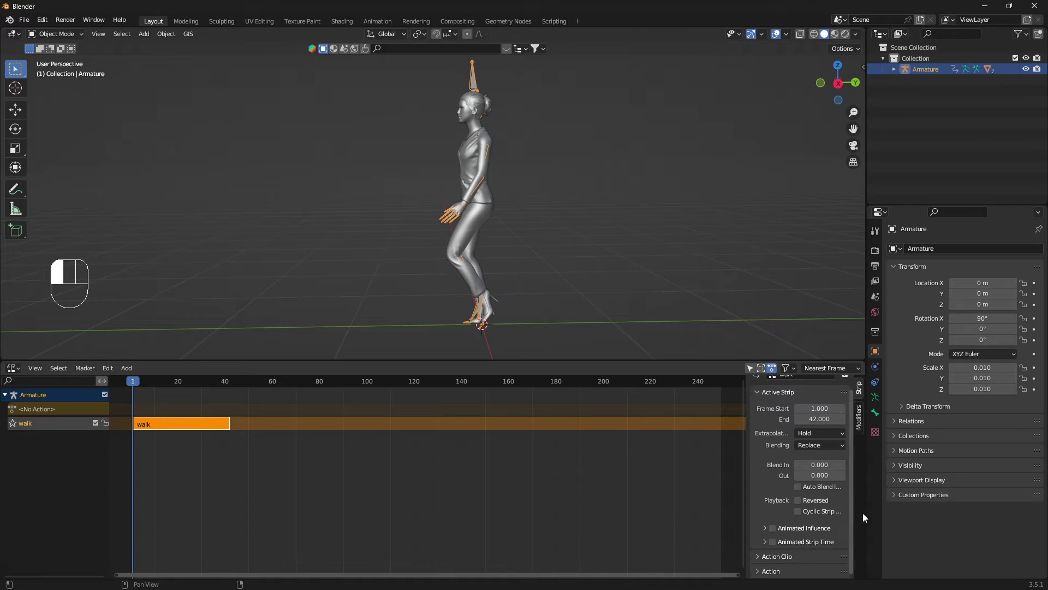
Set the walk strip's Action Clip Repeat to 26.2, then play the looping walk.
left_click(761, 558)
left_click_drag(848, 493, 857, 502)
scroll(856, 502, "down", 5)
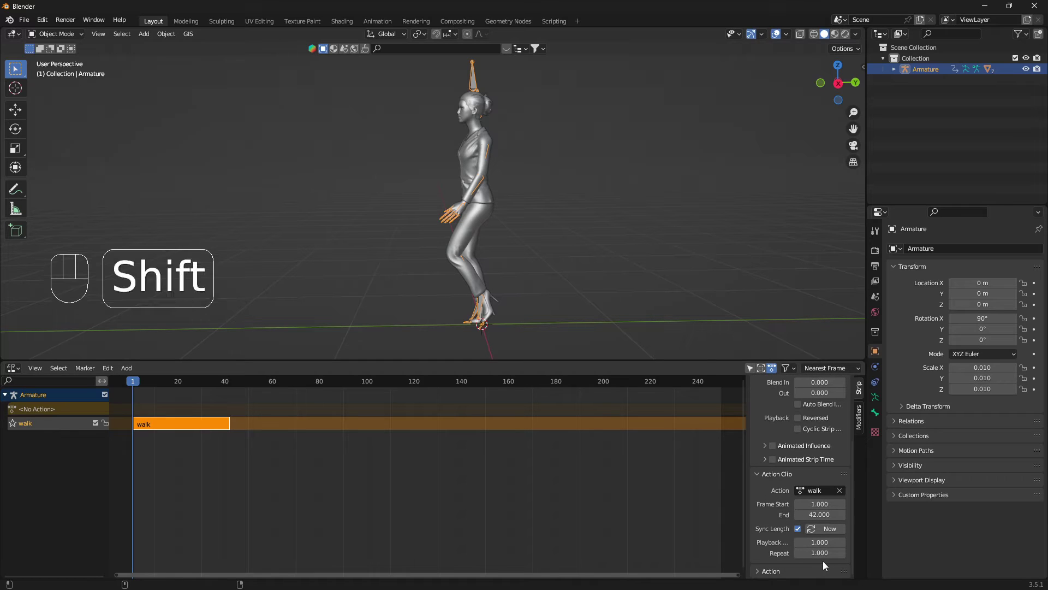
left_click_drag(823, 553, 879, 554, "shift")
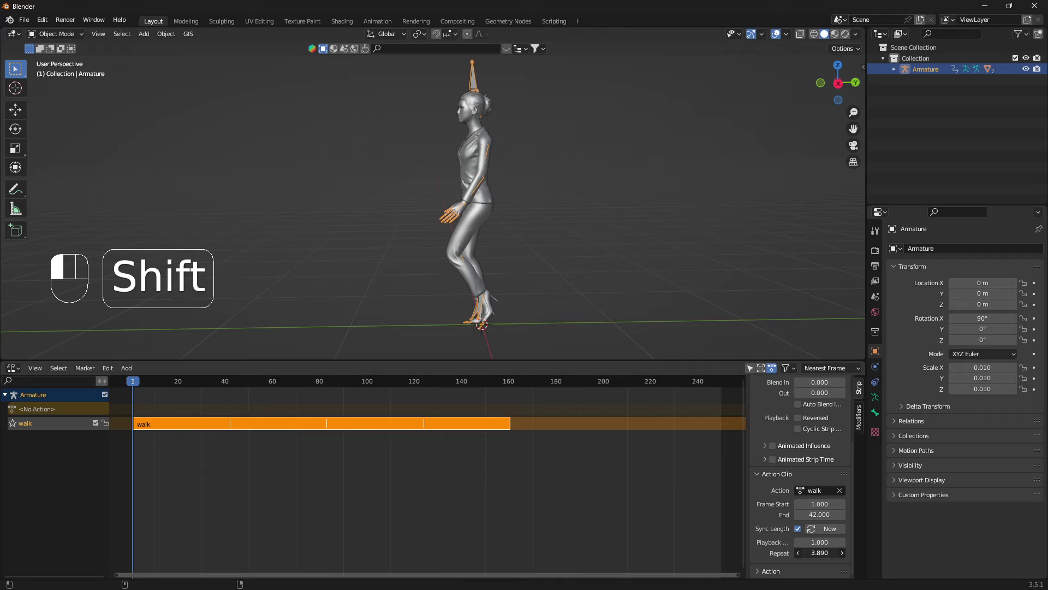
scroll(556, 503, "down", 4)
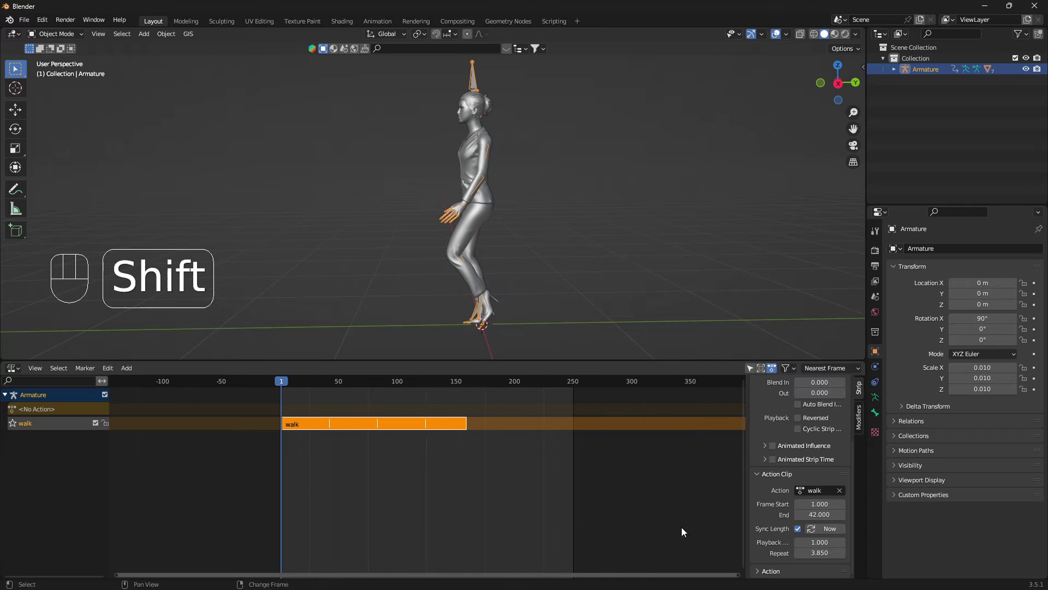
left_click_drag(810, 553, 876, 553, "shift")
scroll(625, 502, "down", 4)
scroll(576, 519, "down", 3)
scroll(574, 517, "down", 3)
scroll(574, 517, "down", 3, "ctrl")
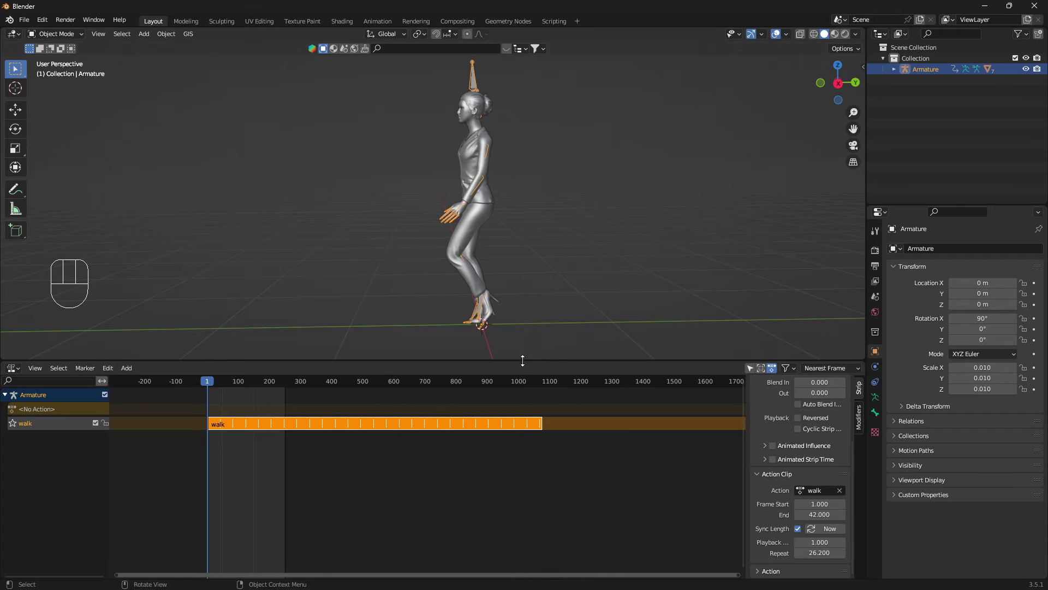
left_click_drag(523, 361, 518, 508)
key("space")
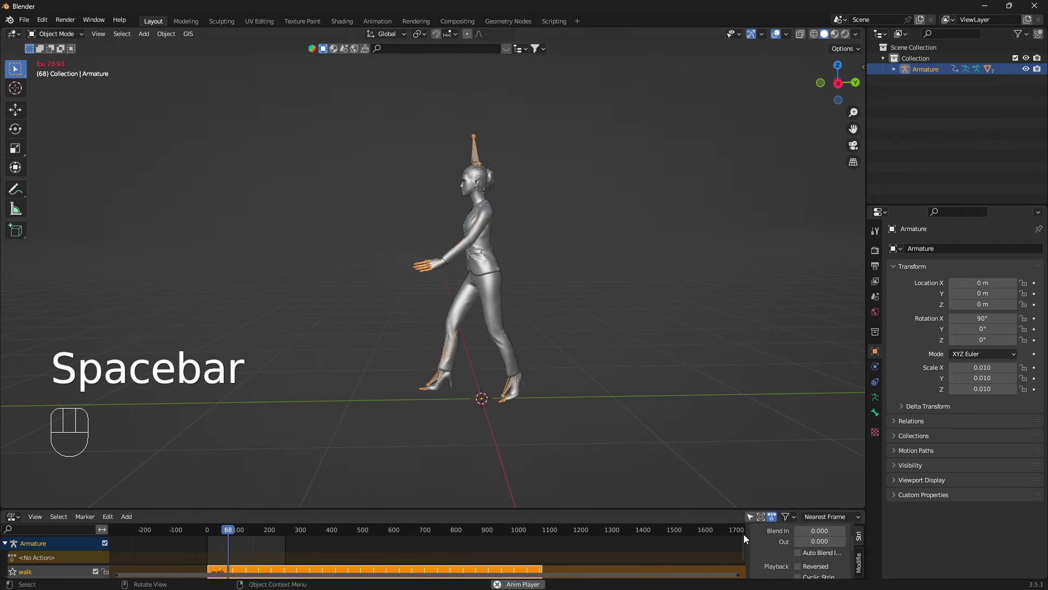
Stop playback and switch the bottom area back to the Timeline.
key("space")
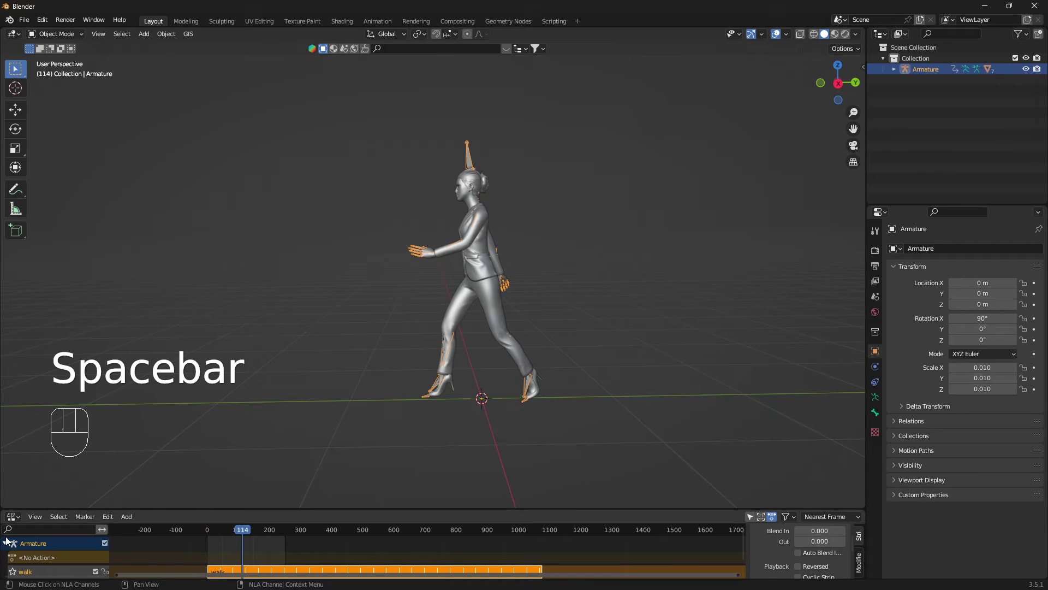
left_click(13, 516)
left_click(150, 408)
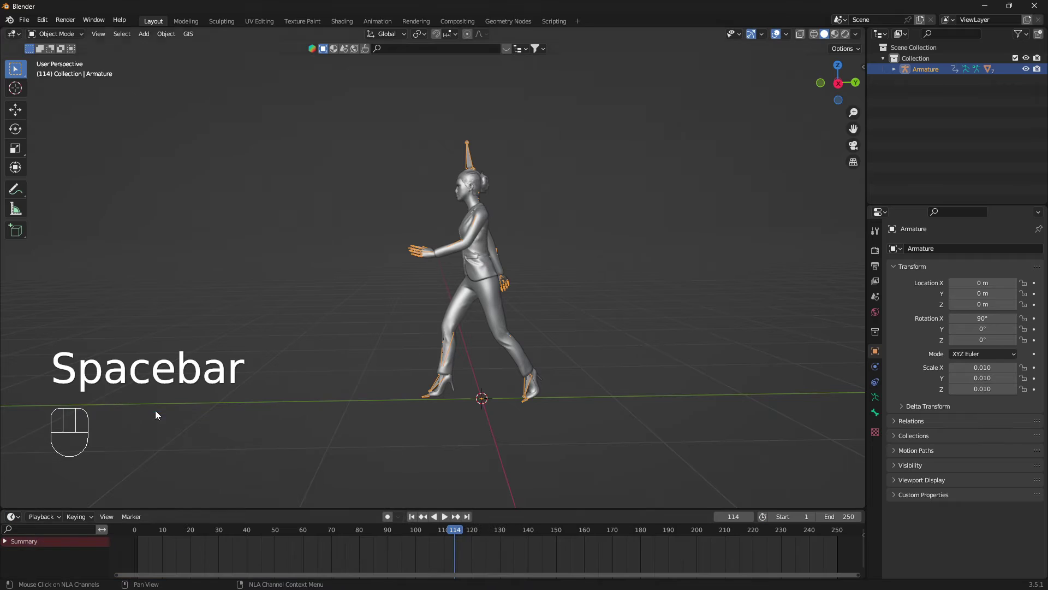
Set the scene end frame from 250 to 1000, enlarge the timeline, and deselect everything.
left_click(839, 517)
key("BackSpace")
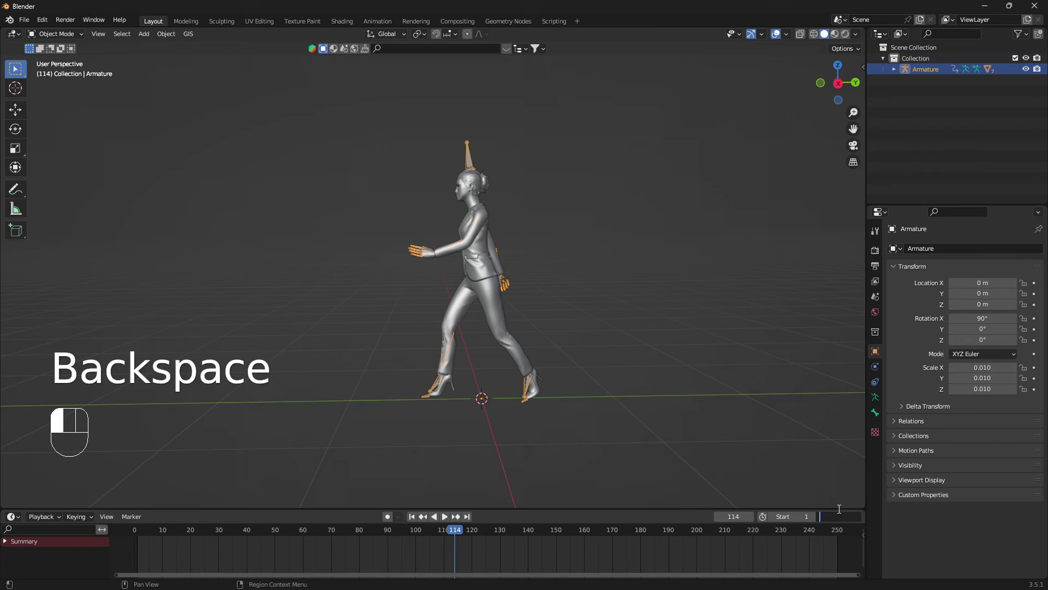
type("1000")
key("Return")
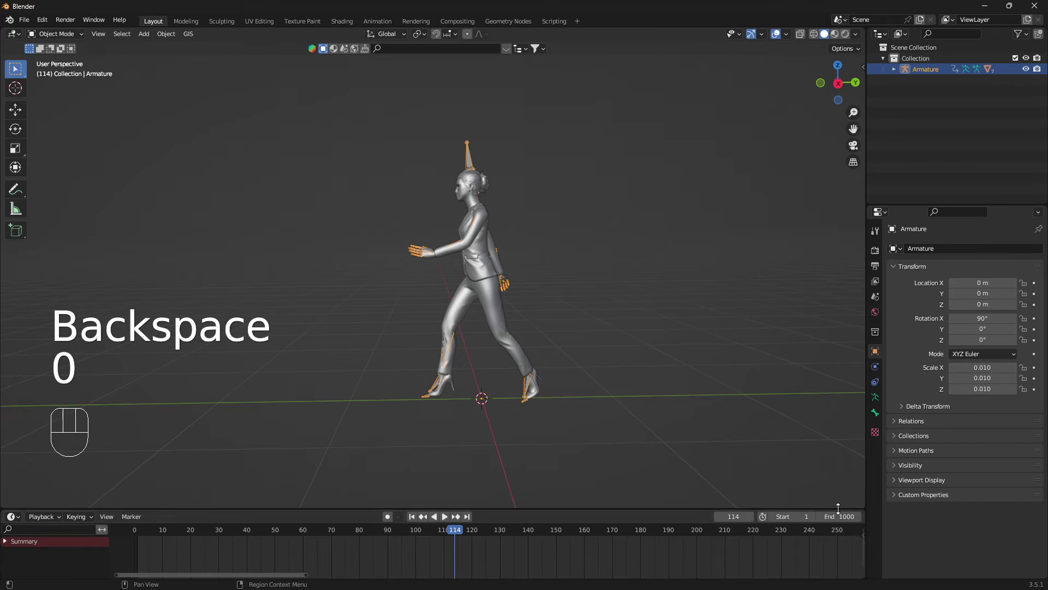
middle_click_drag(456, 231, 453, 342)
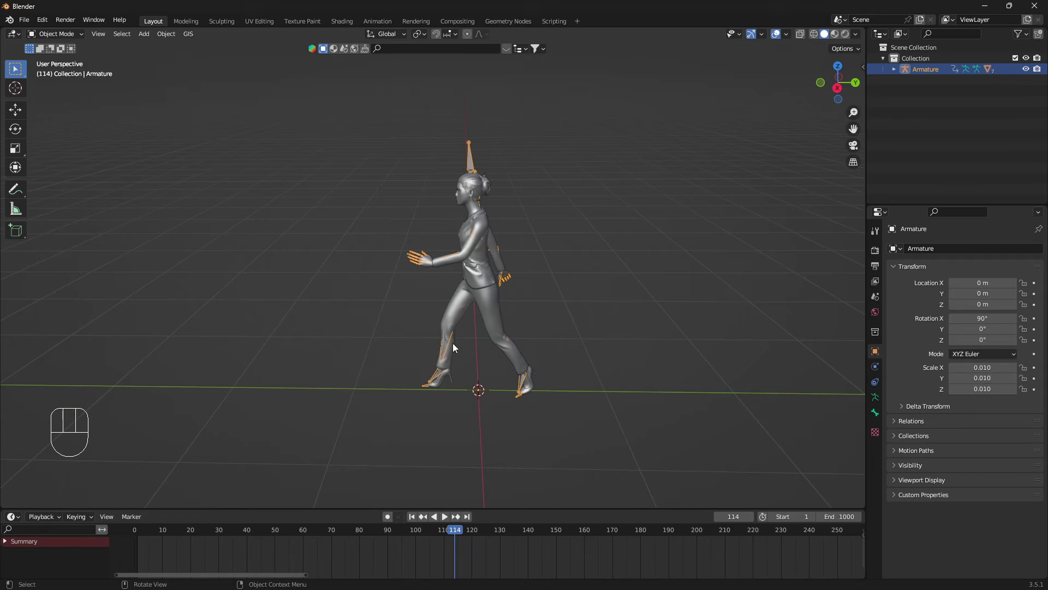
left_click_drag(543, 510, 532, 459)
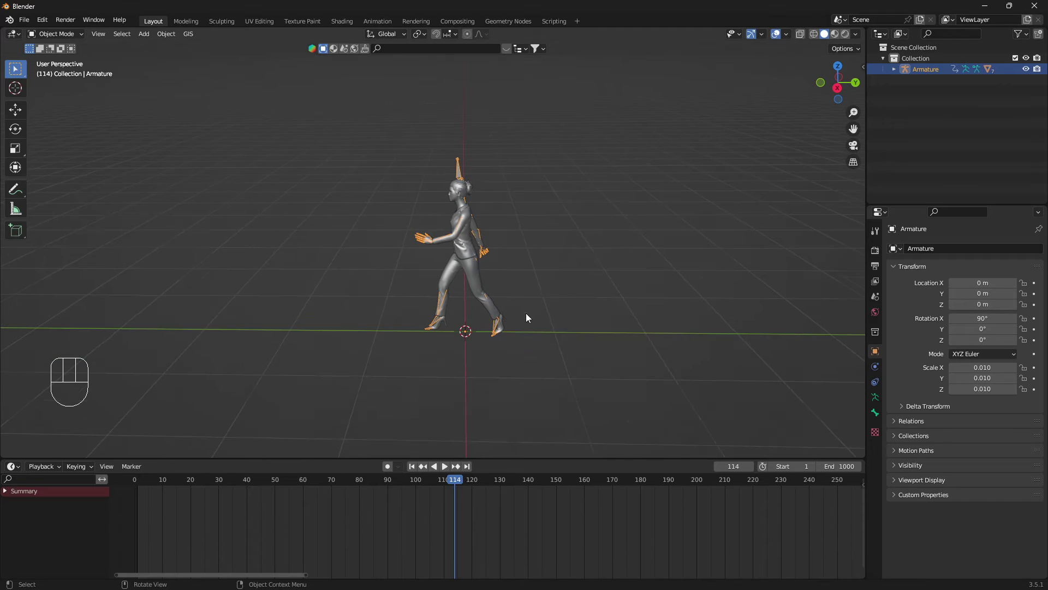
key("alt+a")
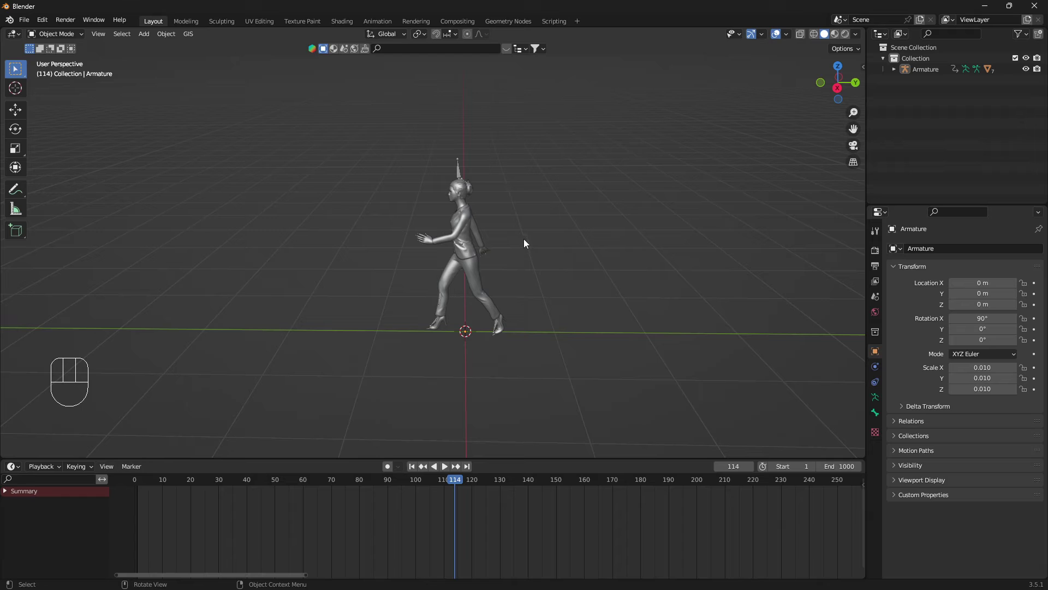
key("shift+a")
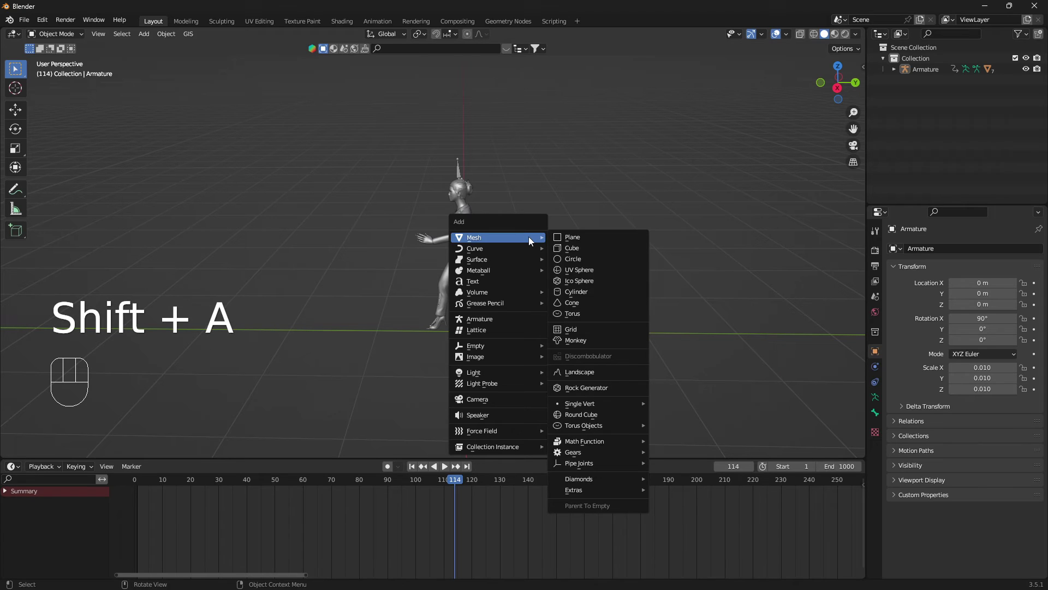
mouse_move(523, 247)
left_click(616, 258)
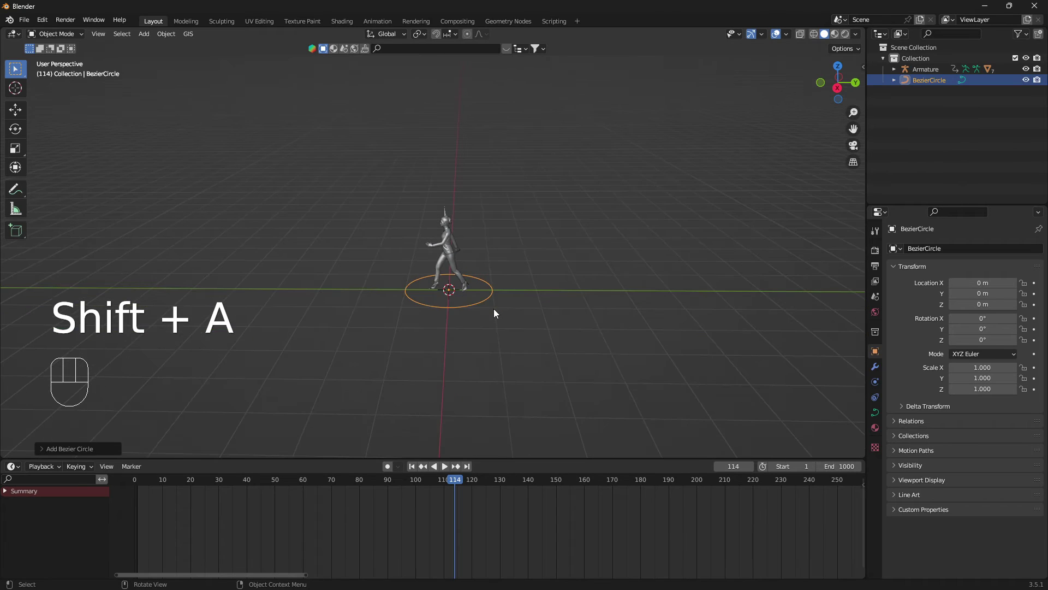
key("s")
key("4")
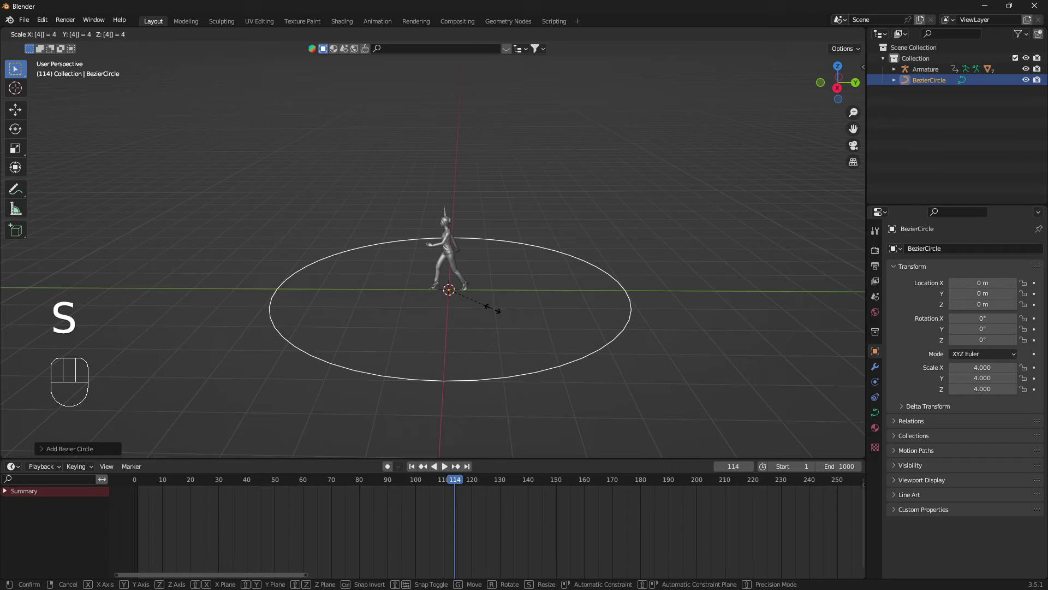
left_click(492, 309)
scroll(488, 310, "up", 2)
scroll(488, 310, "down", 1)
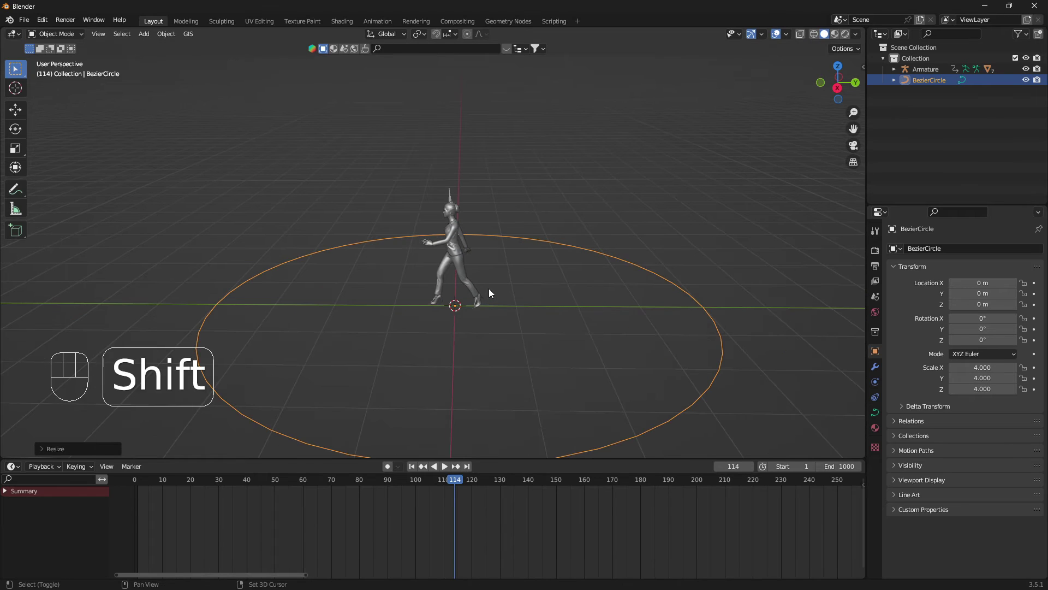
left_click(449, 192)
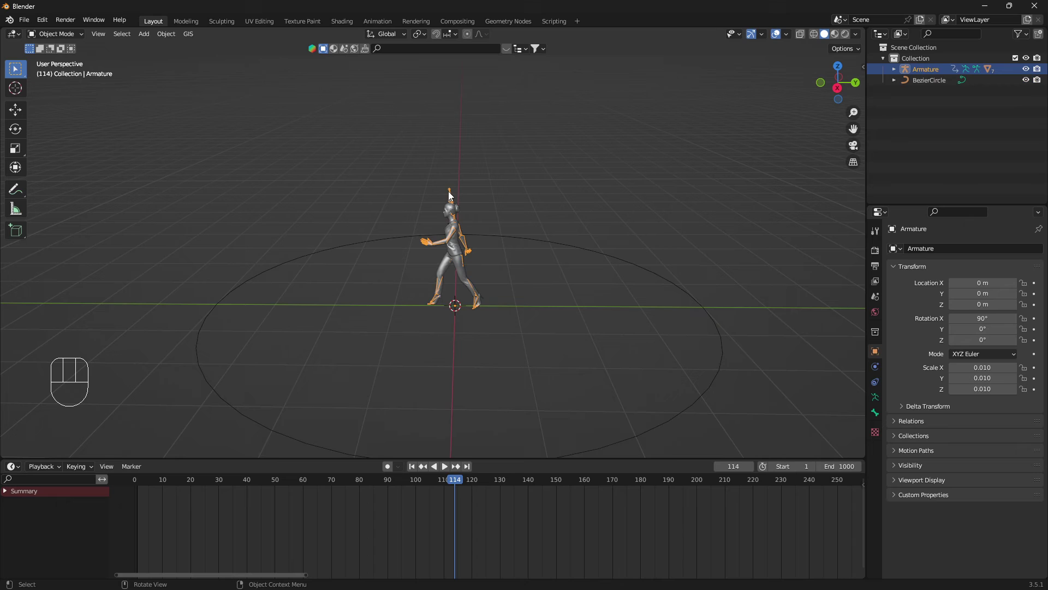
key("shift")
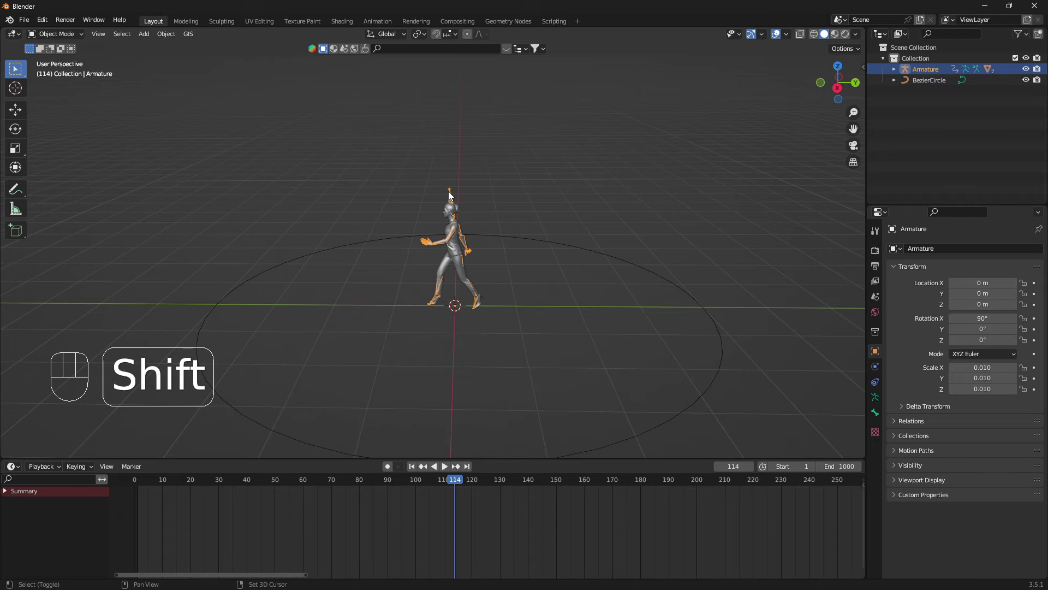
Parent the character to the BezierCircle via Ctrl+P, then select only the character.
left_click(716, 326, "shift")
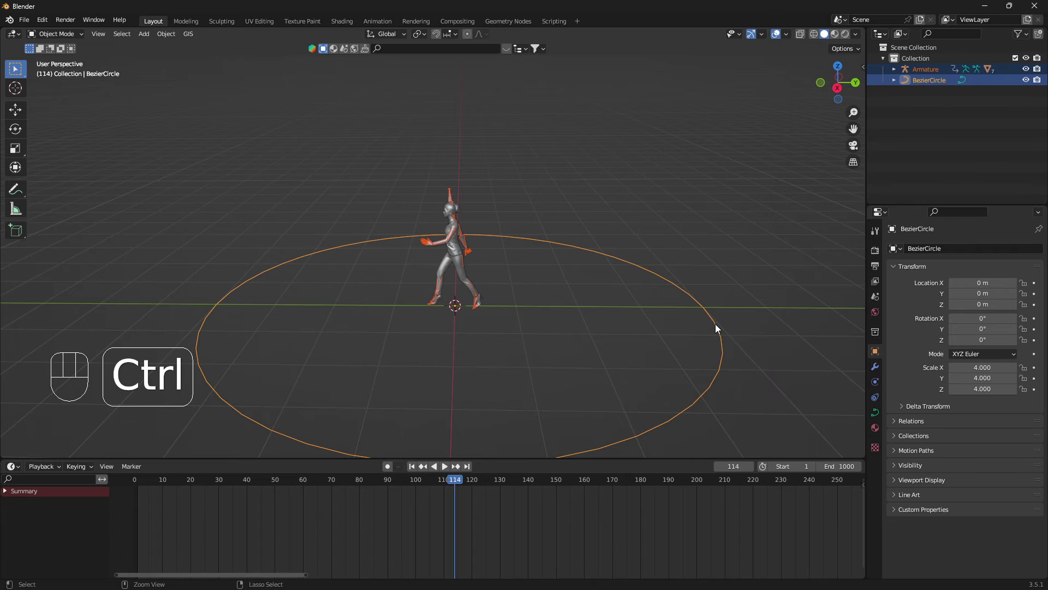
key("ctrl+p")
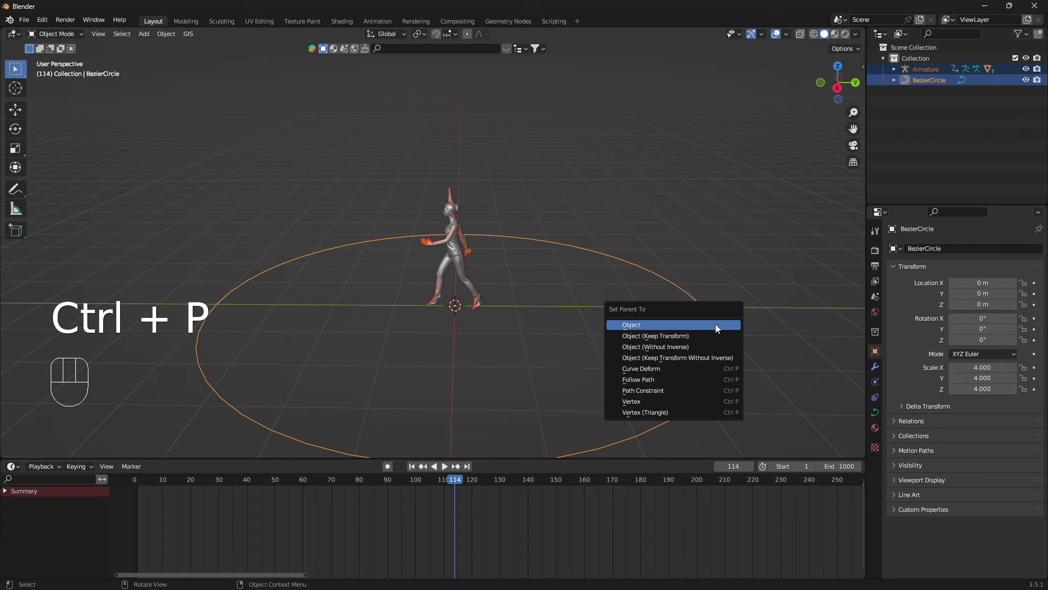
left_click(668, 391)
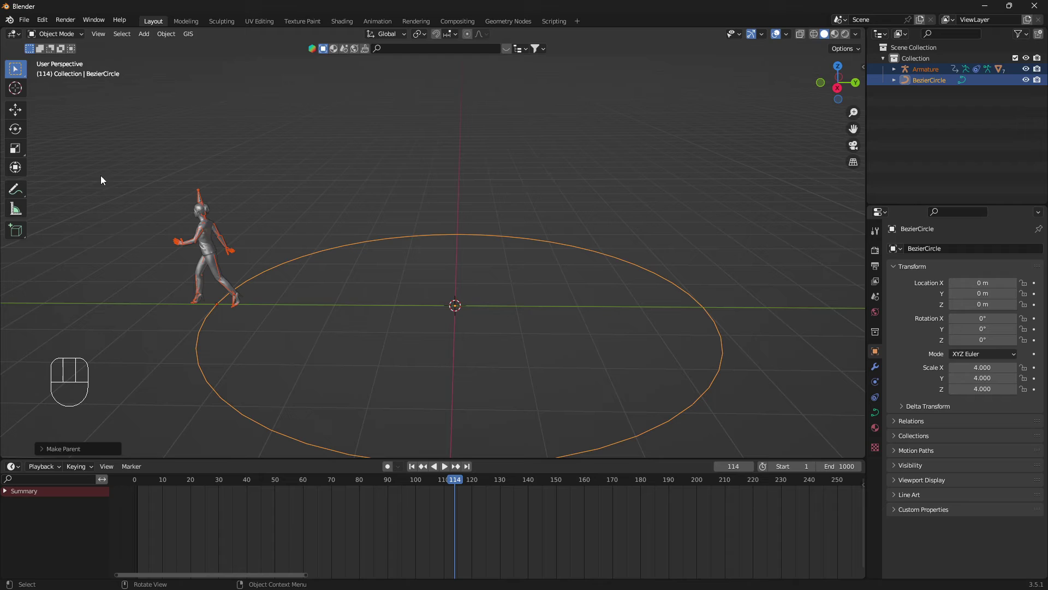
left_click(200, 190)
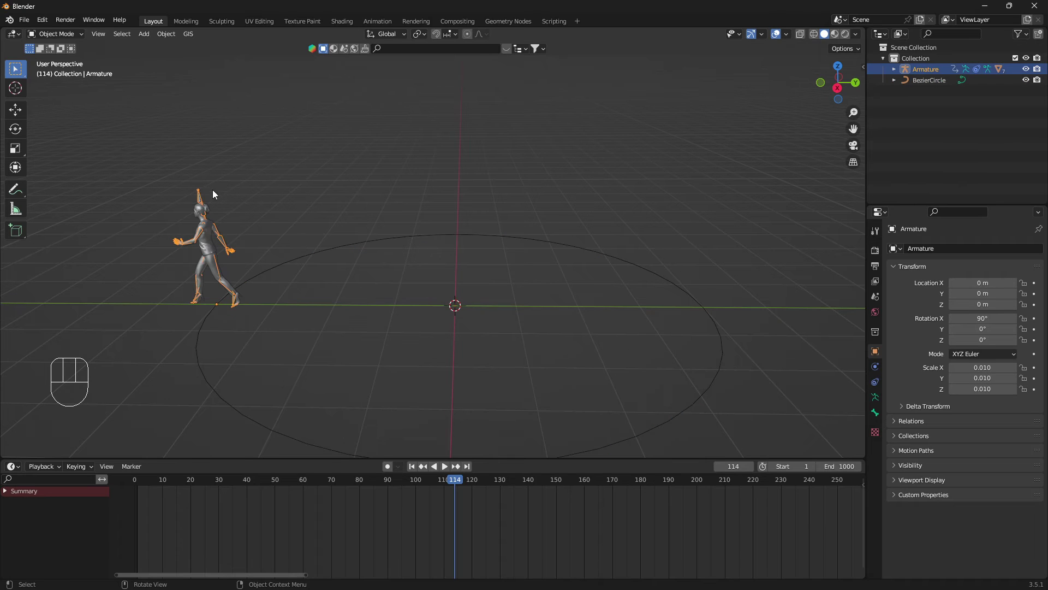
Set the AutoPath constraint's forward axis to -Y and enable Follow Curve.
left_click(875, 382)
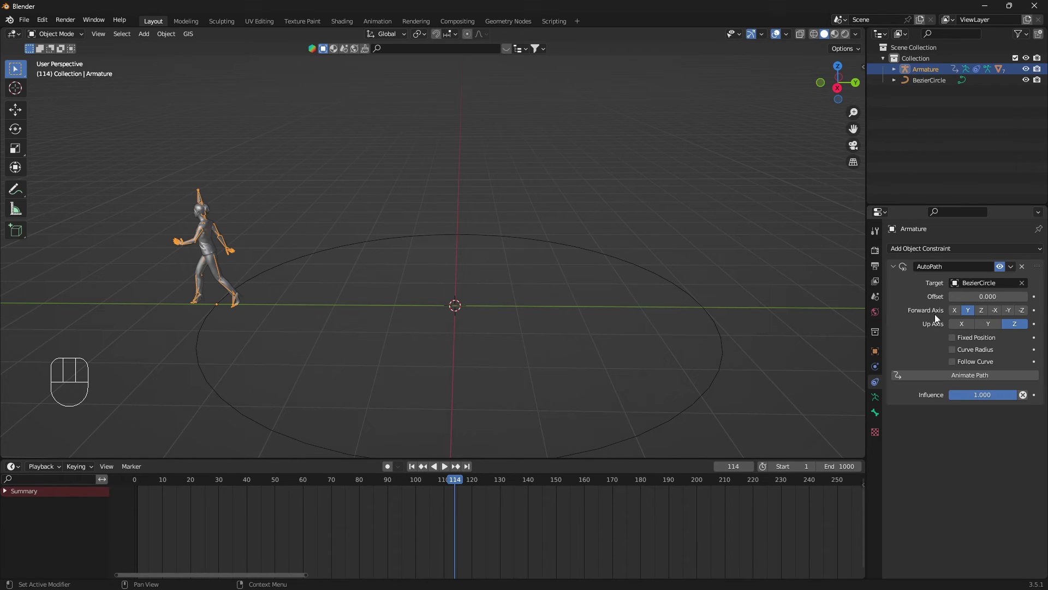
left_click(1010, 310)
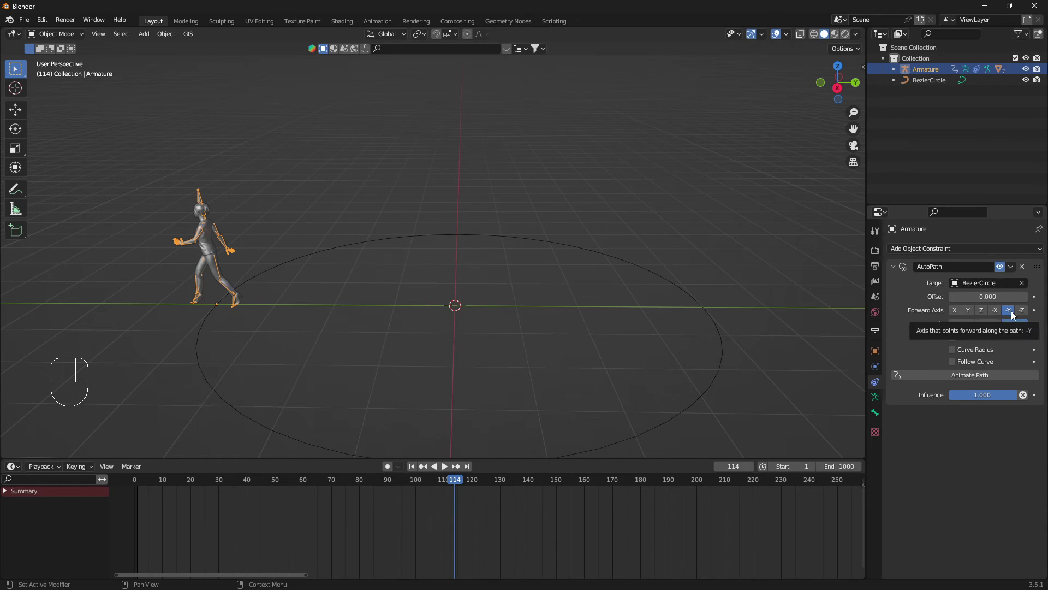
left_click(955, 362)
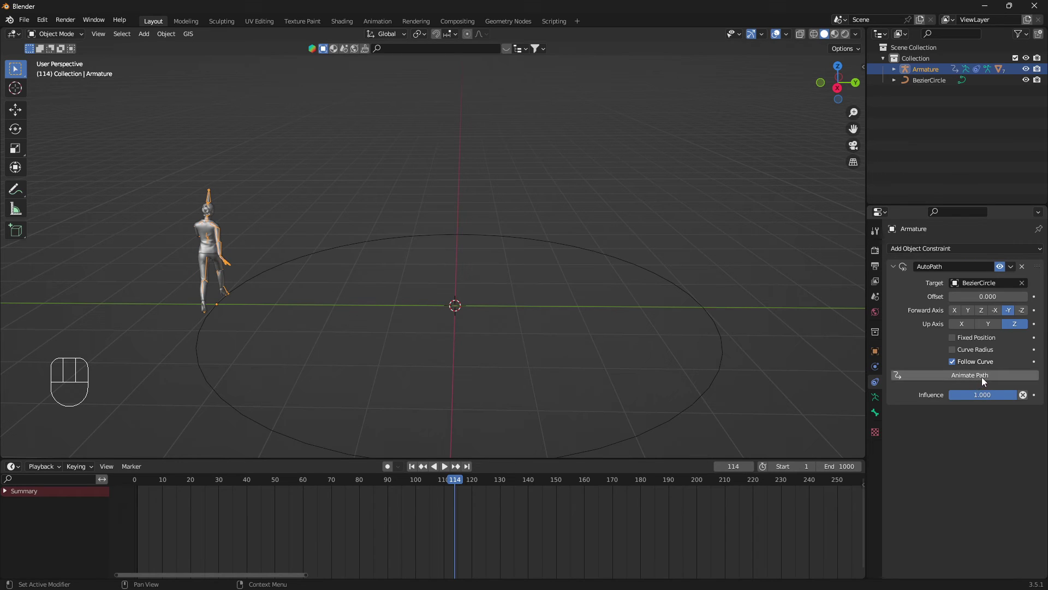
left_click(982, 377)
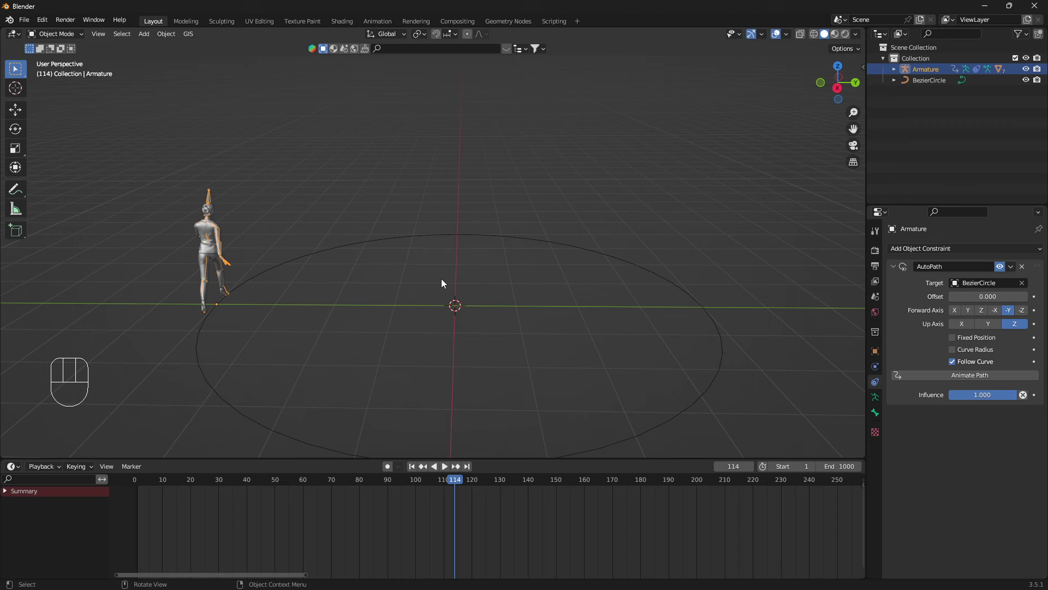
Play the character walking around the circle, then stop and rewind to frame 1.
key("space")
scroll(481, 314, "down", 3)
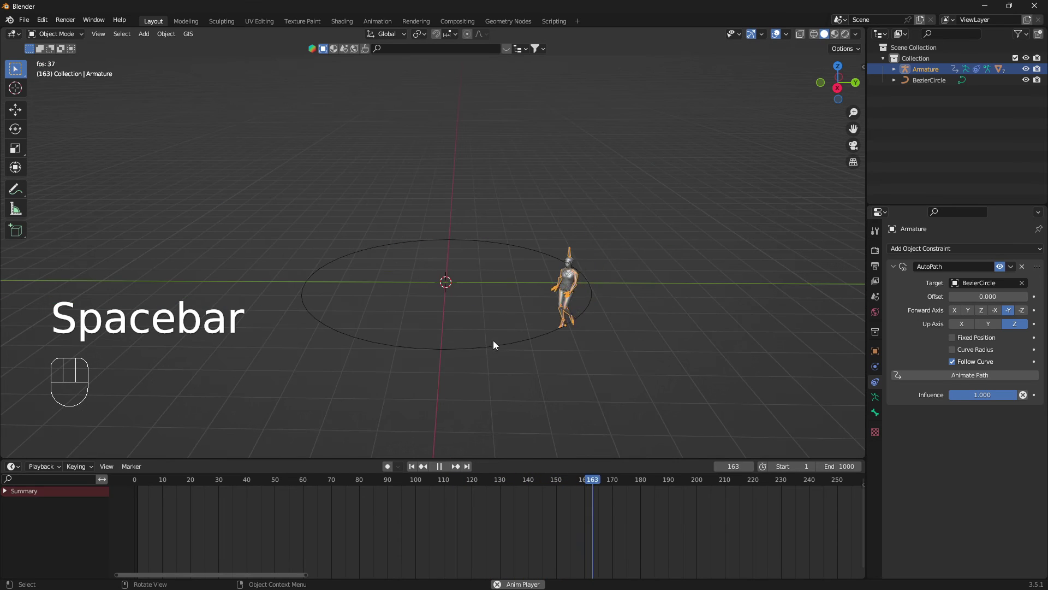
scroll(492, 355, "up", 3)
middle_click_drag(492, 375, 497, 345)
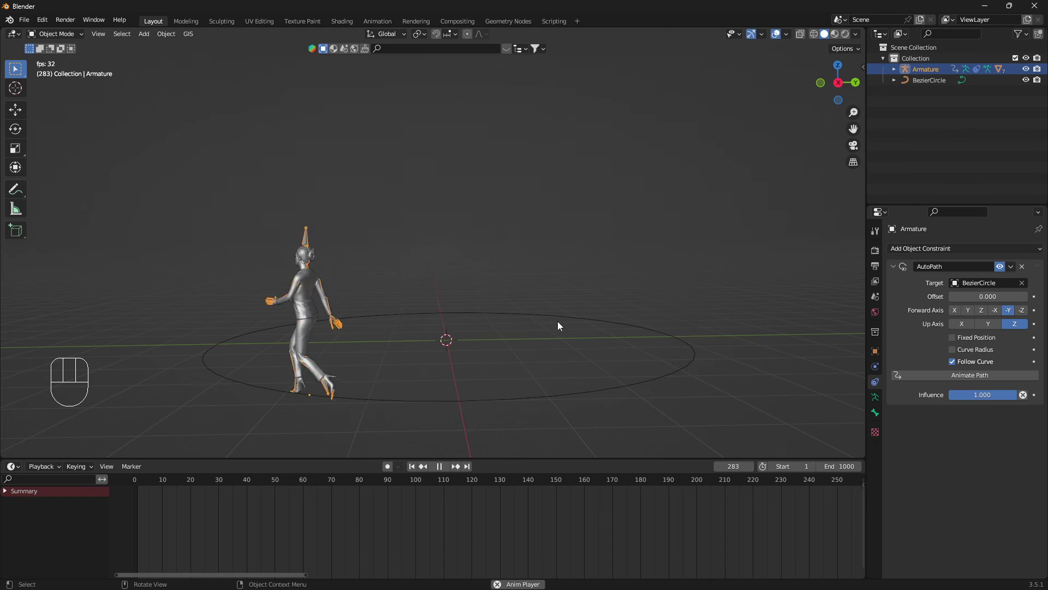
key("space")
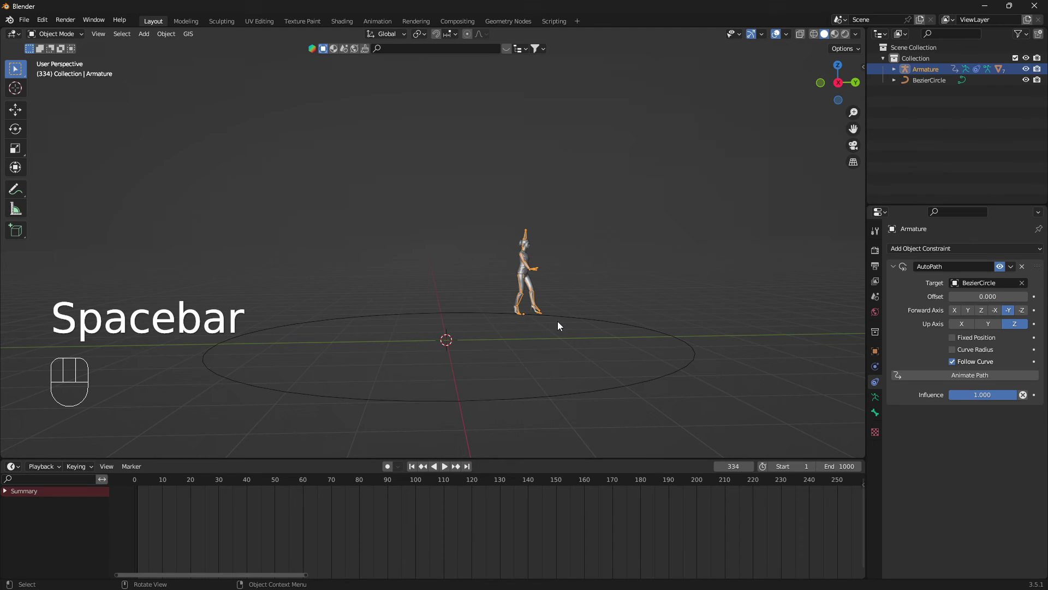
key("shift+Left")
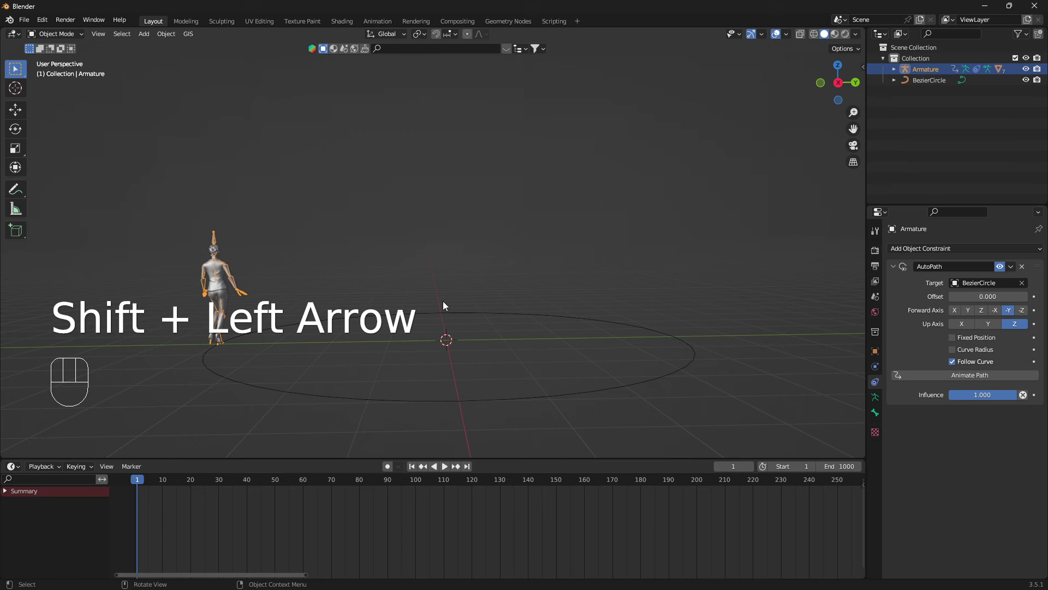
middle_click_drag(443, 302, 443, 312)
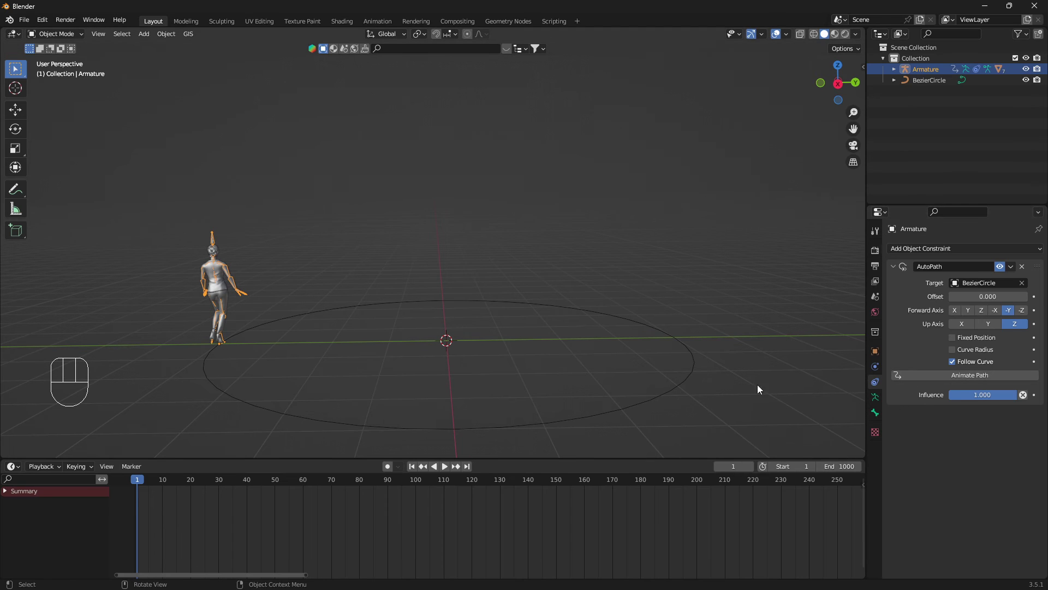
Change the BezierCircle's Path Animation Frames from 100 to 1000.
left_click(670, 390)
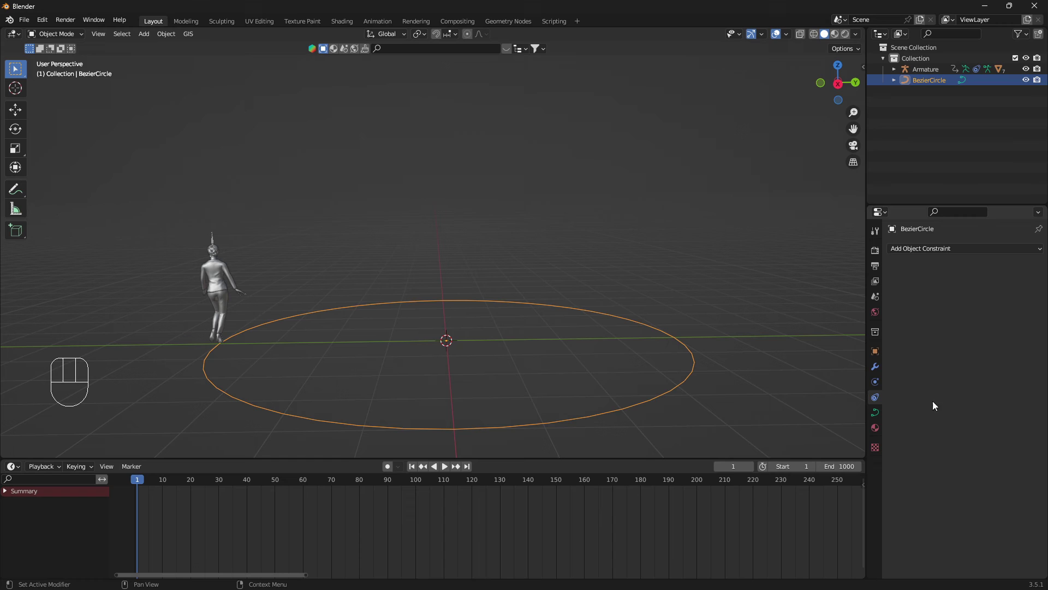
left_click(875, 413)
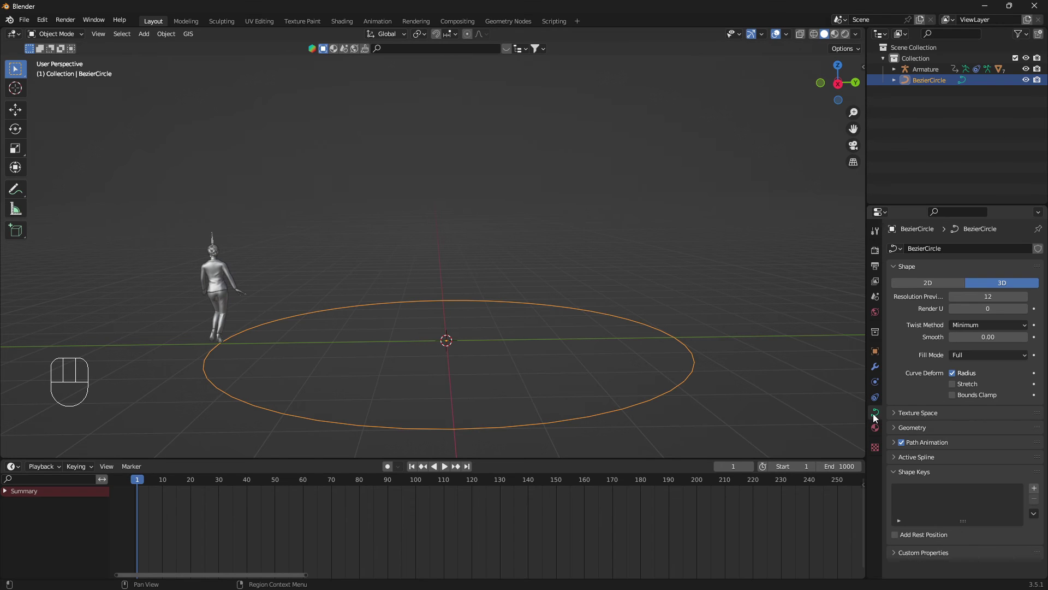
left_click(895, 444)
scroll(1006, 481, "down", 2)
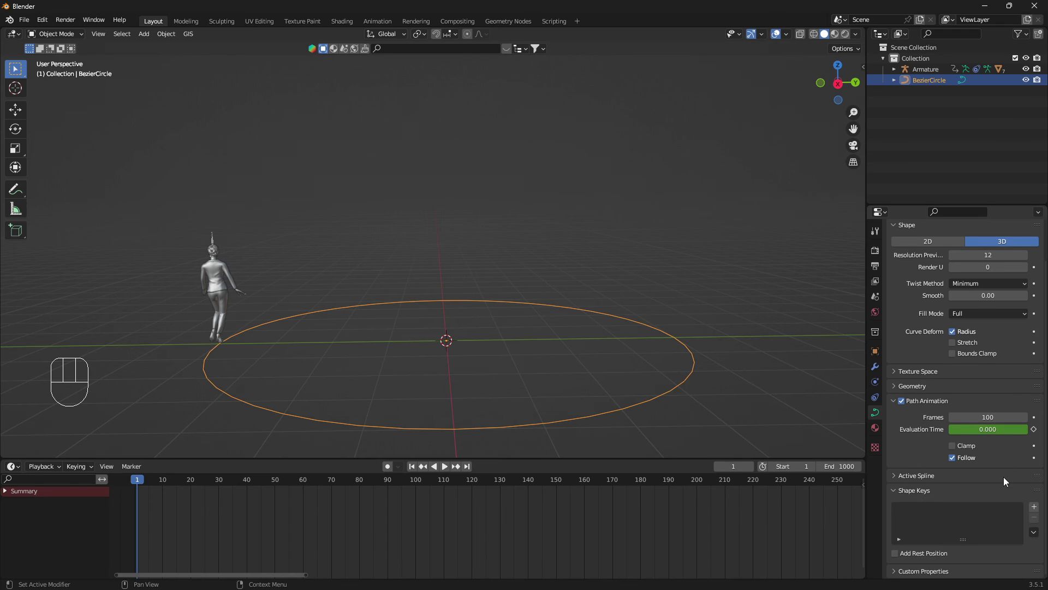
left_click(993, 416)
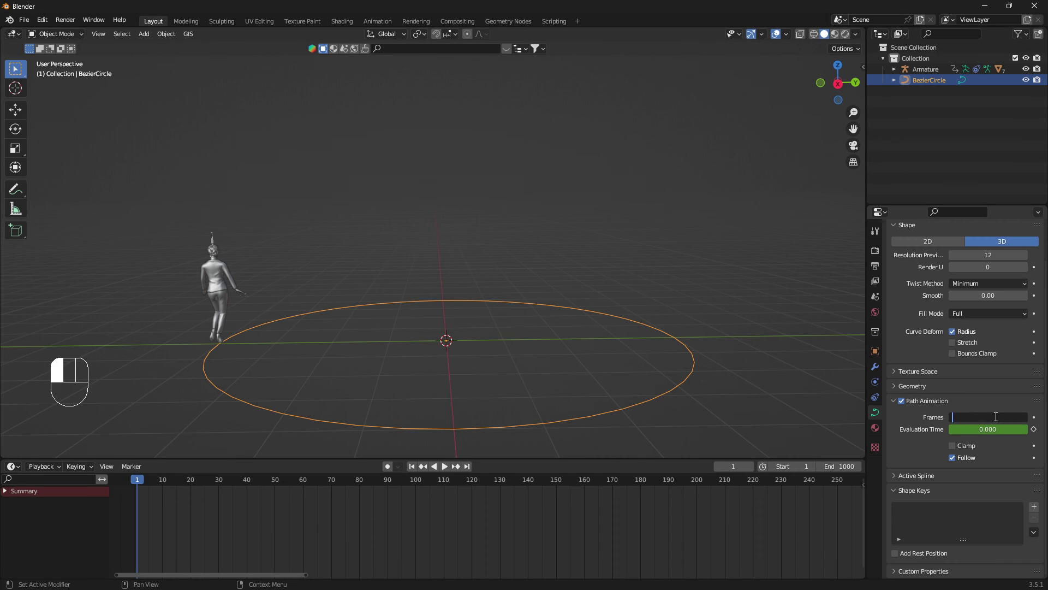
type("1000")
key("Return")
Play the slowed 1000-frame walk, orbiting and zooming to follow the girl around the circle path.
middle_click_drag(451, 344, 384, 372)
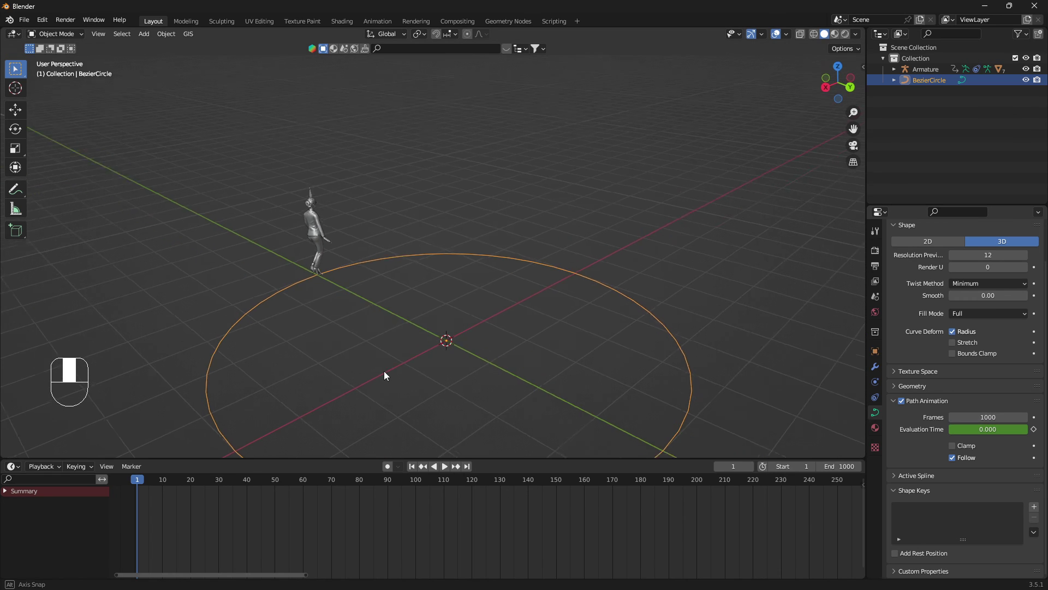
key("space")
scroll(418, 329, "up", 5, "shift")
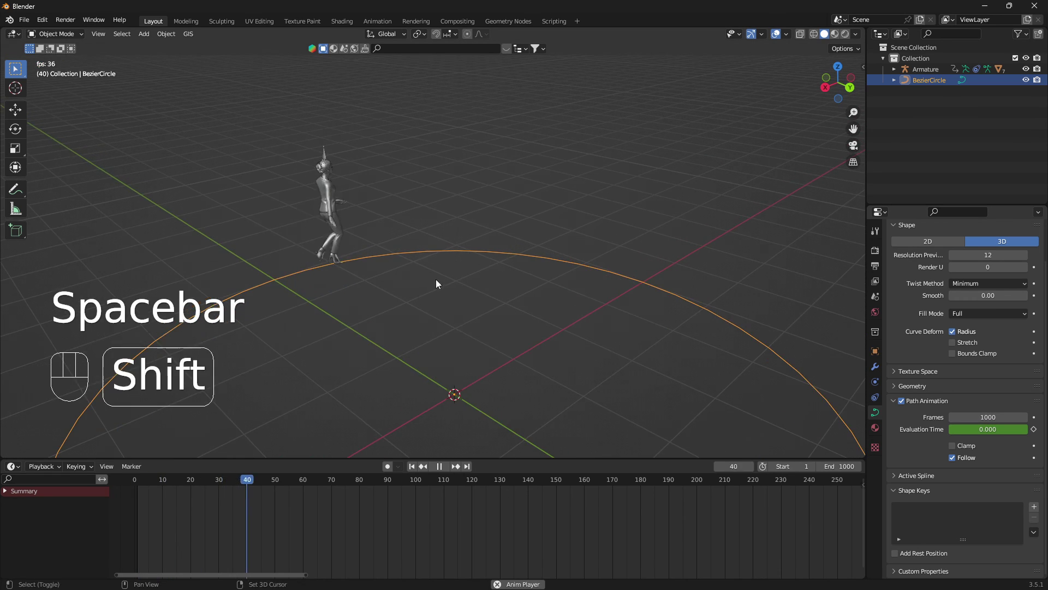
middle_click_drag(436, 280, 756, 334)
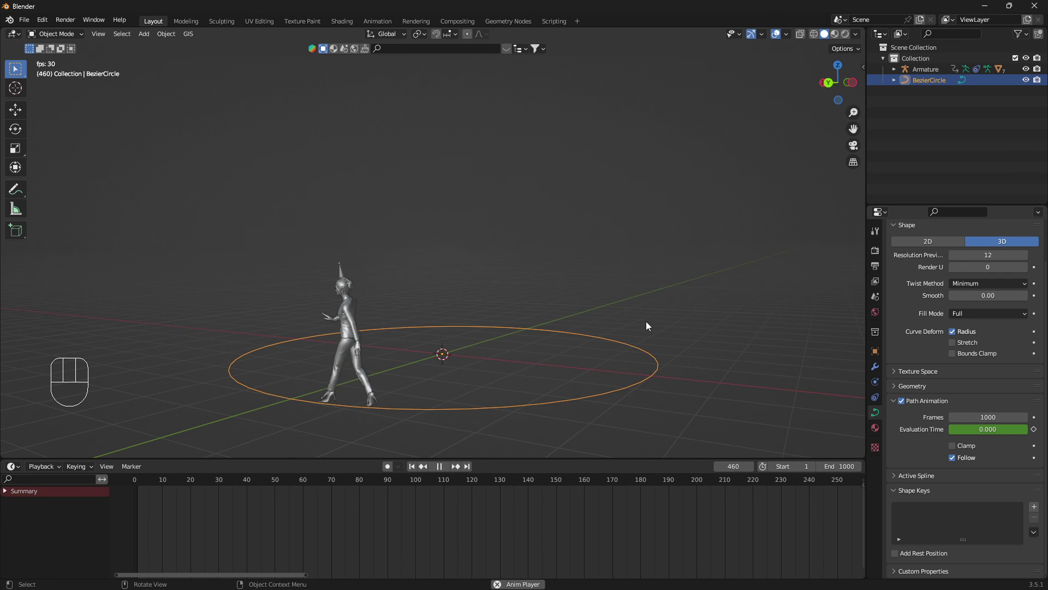
middle_click_drag(591, 318, 502, 321)
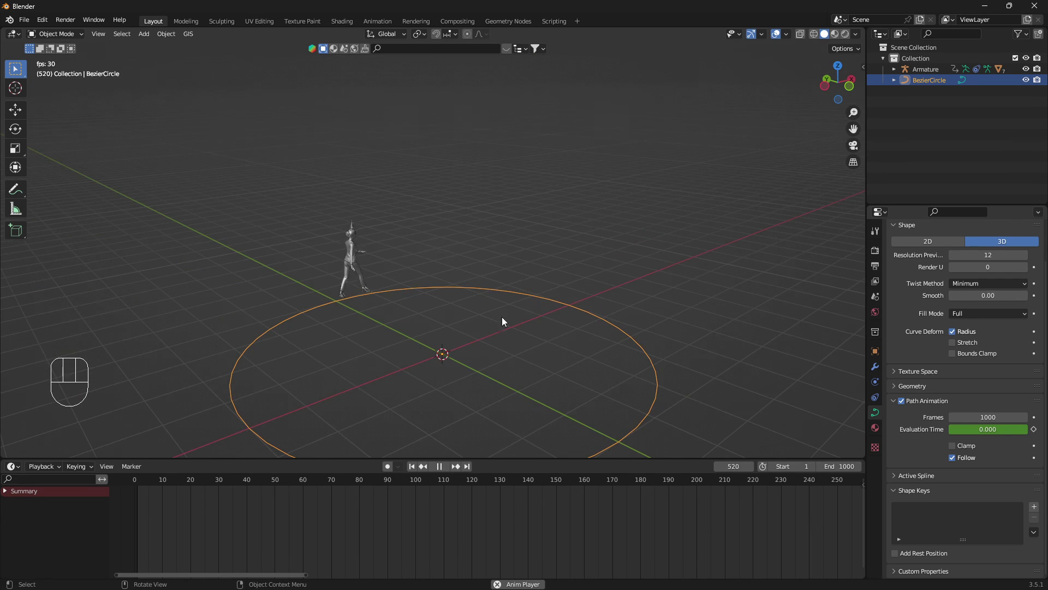
scroll(516, 320, "up", 2)
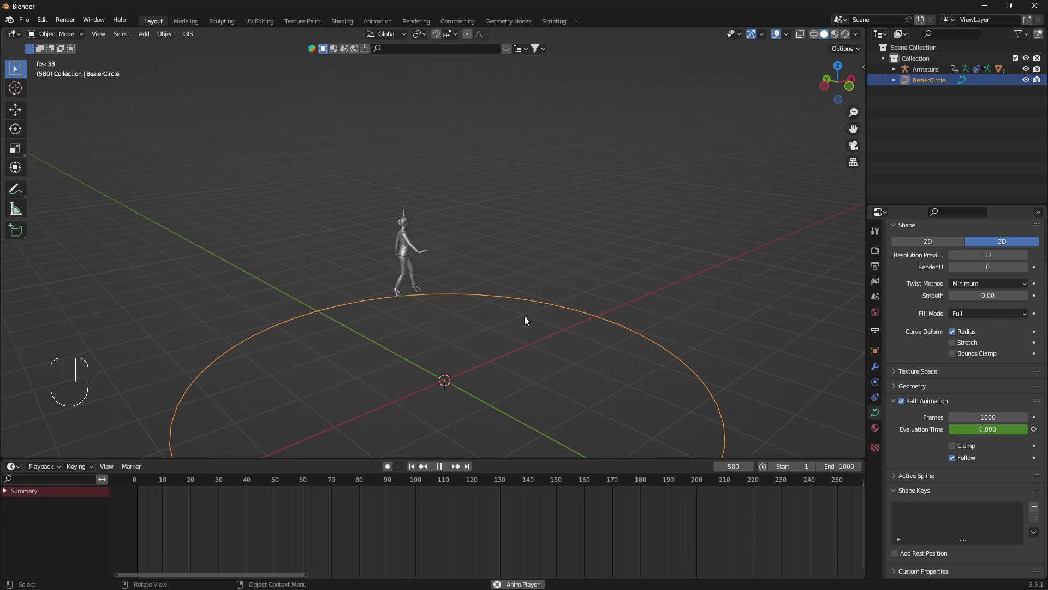
scroll(517, 328, "up", 1)
scroll(521, 332, "up", 1)
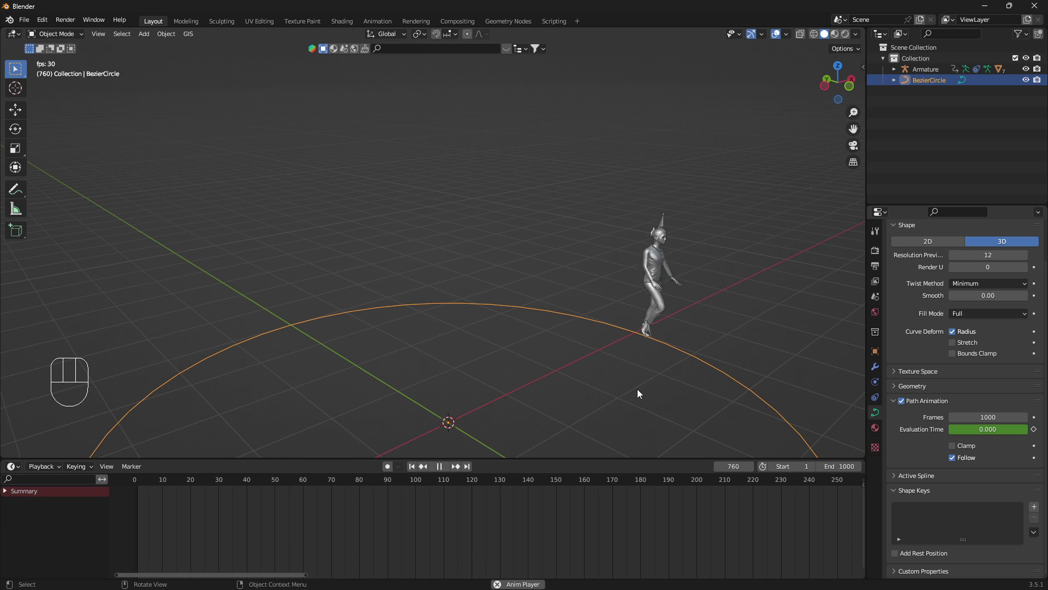
mouse_move(637, 388)
middle_mouse_down()
mouse_move(629, 375)
mouse_move(536, 355)
mouse_move(632, 381)
middle_mouse_up()
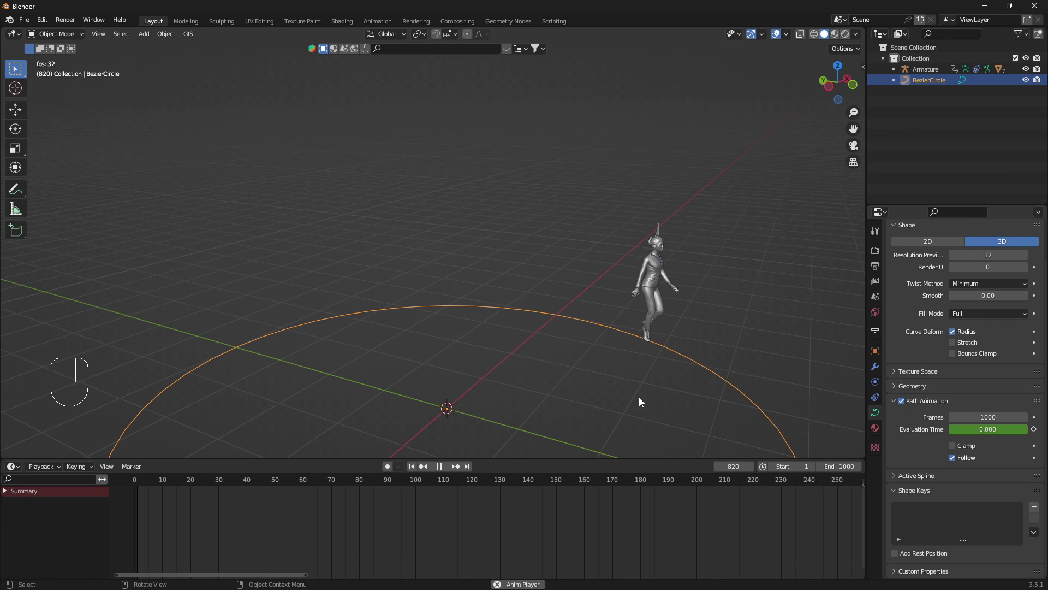